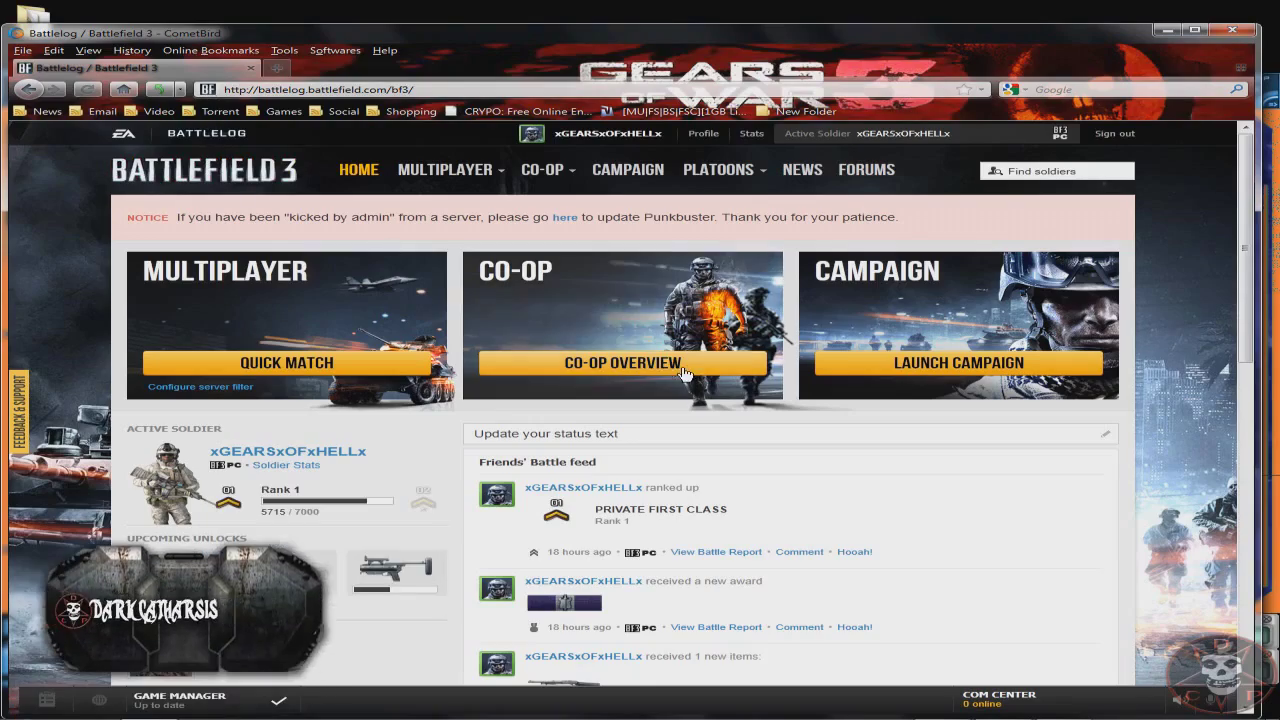
Launch the Battlefield 3 campaign from Battlelog so the Game Manager shows Initializing
left_click(937, 365)
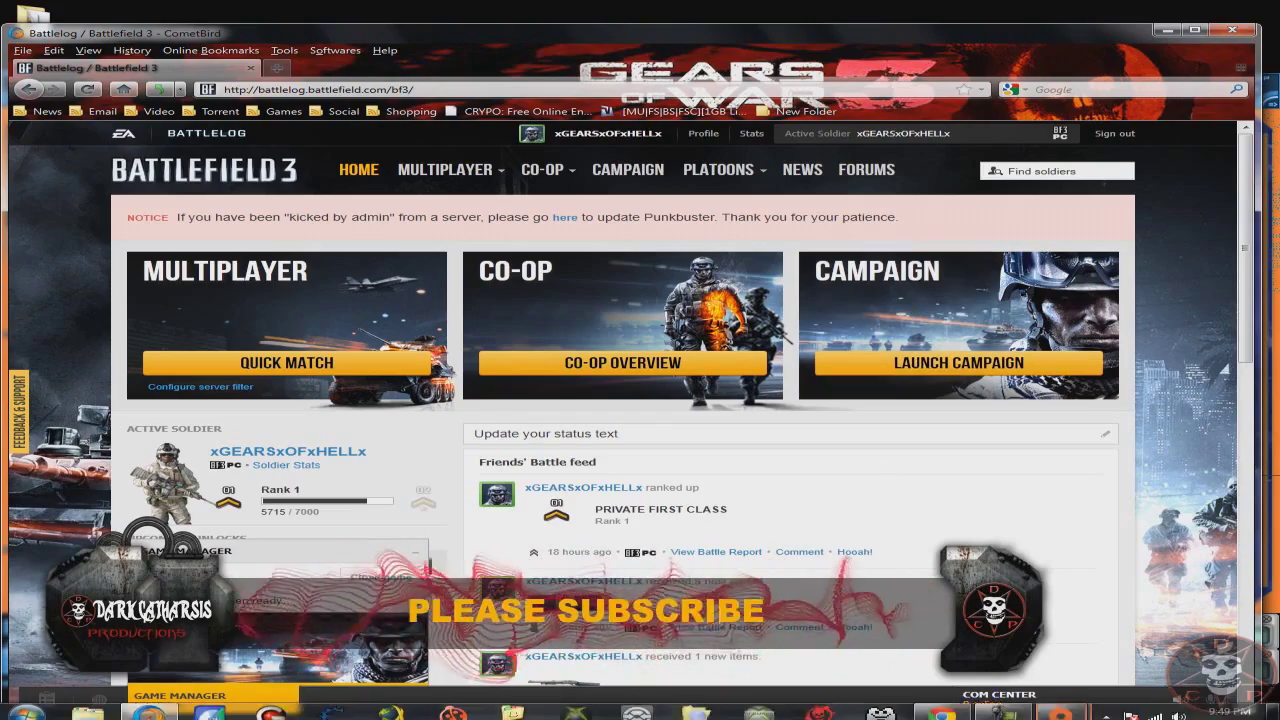
mouse_move(1060, 706)
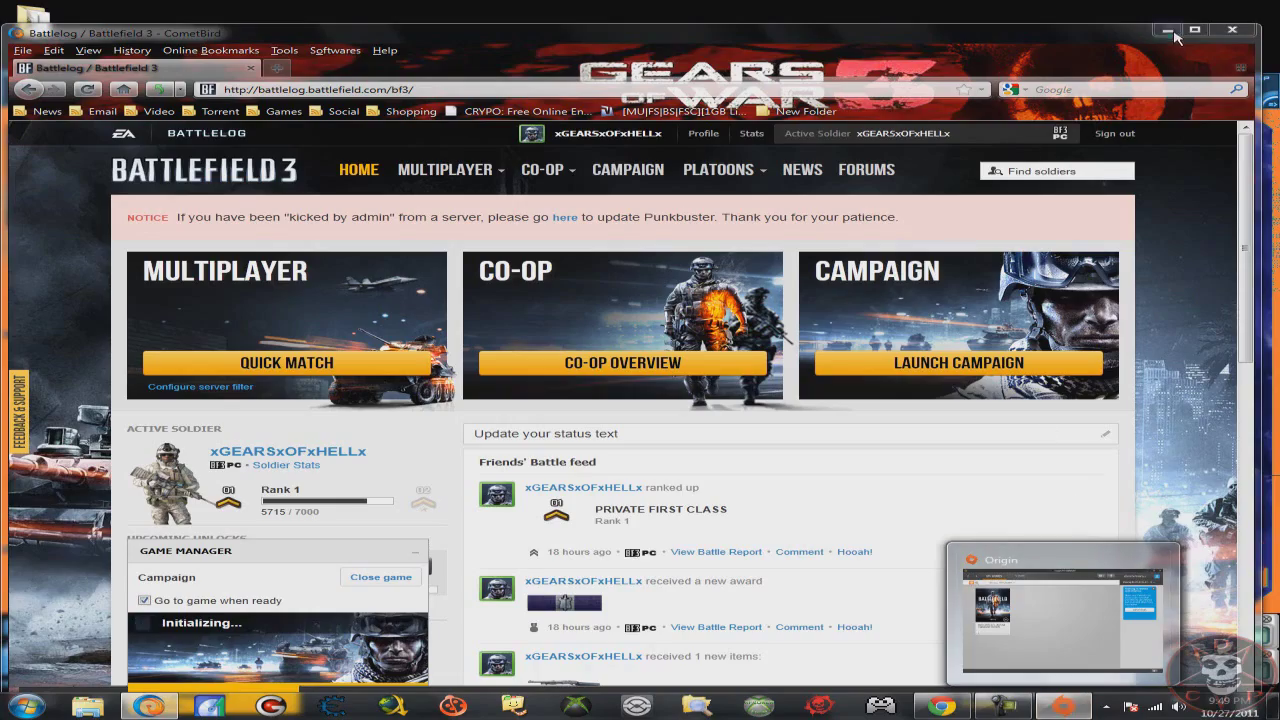
Minimize the Battlelog browser and Origin windows, and close Chrome from the taskbar
left_click(1172, 31)
left_click(1114, 117)
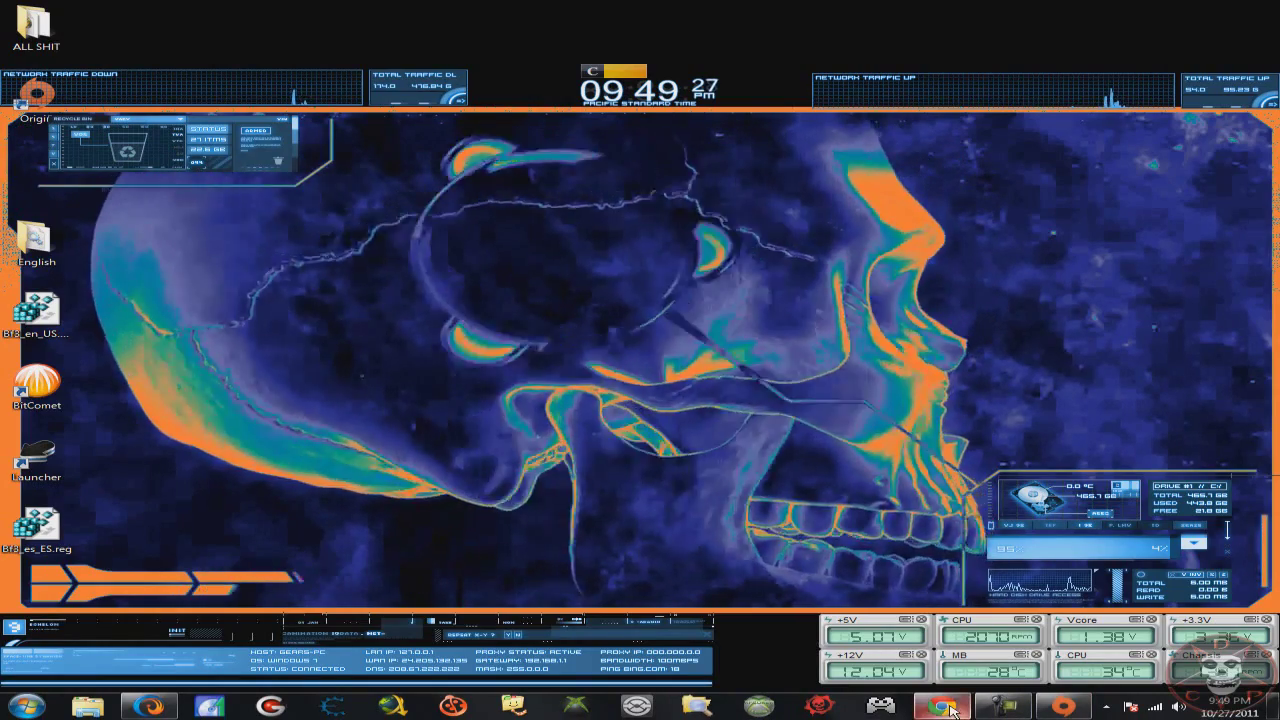
right_click(932, 700)
left_click(901, 667)
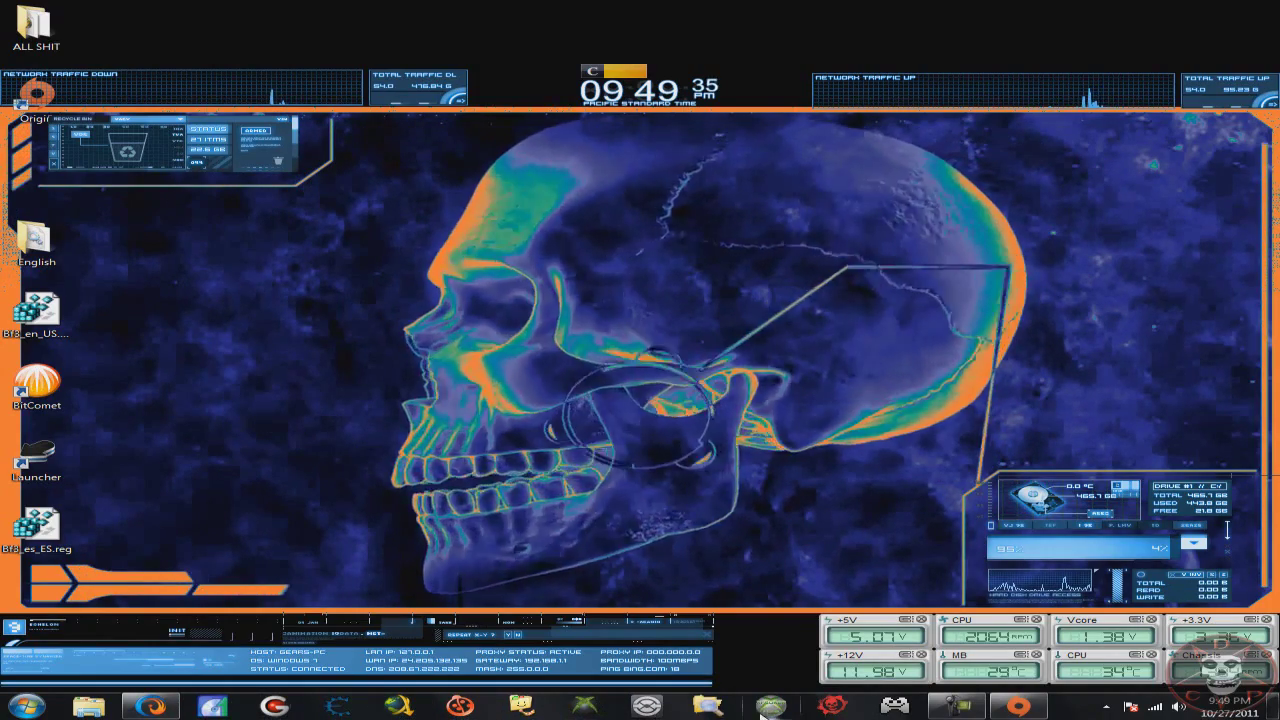
Review Task Manager's Processes list, close it, and restore the Battlelog browser
right_click(1088, 710)
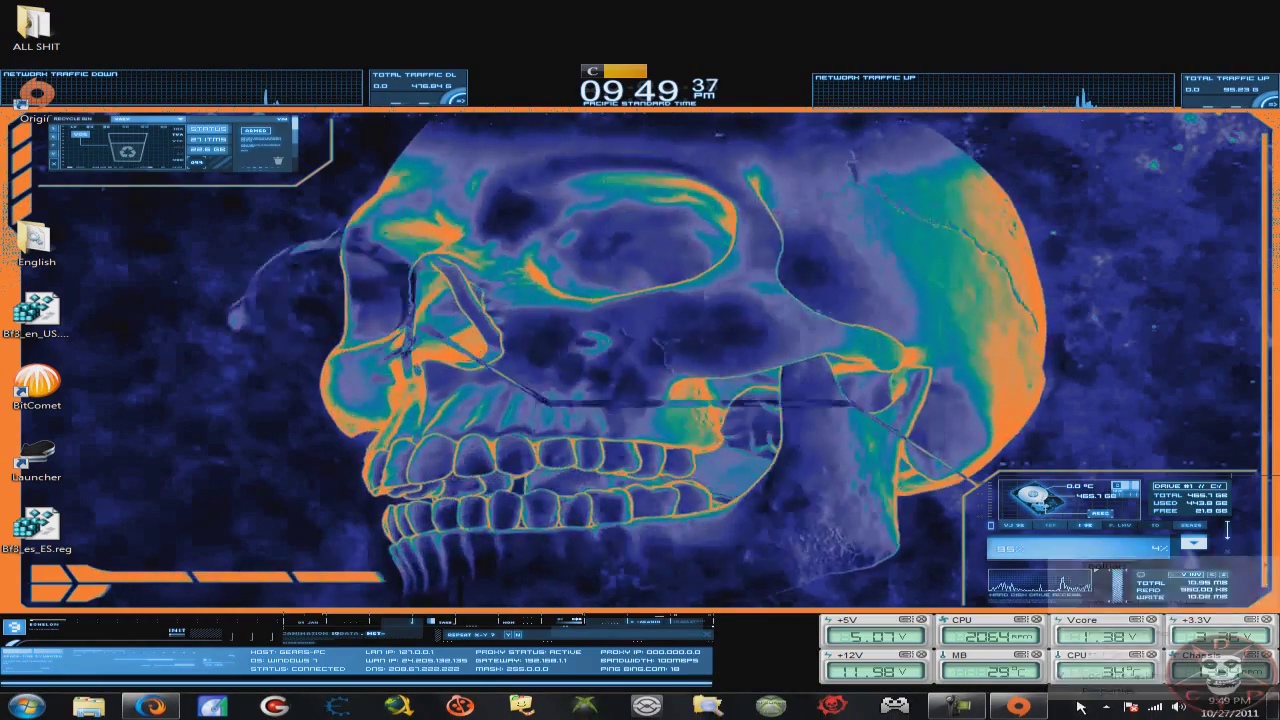
left_click(1100, 655)
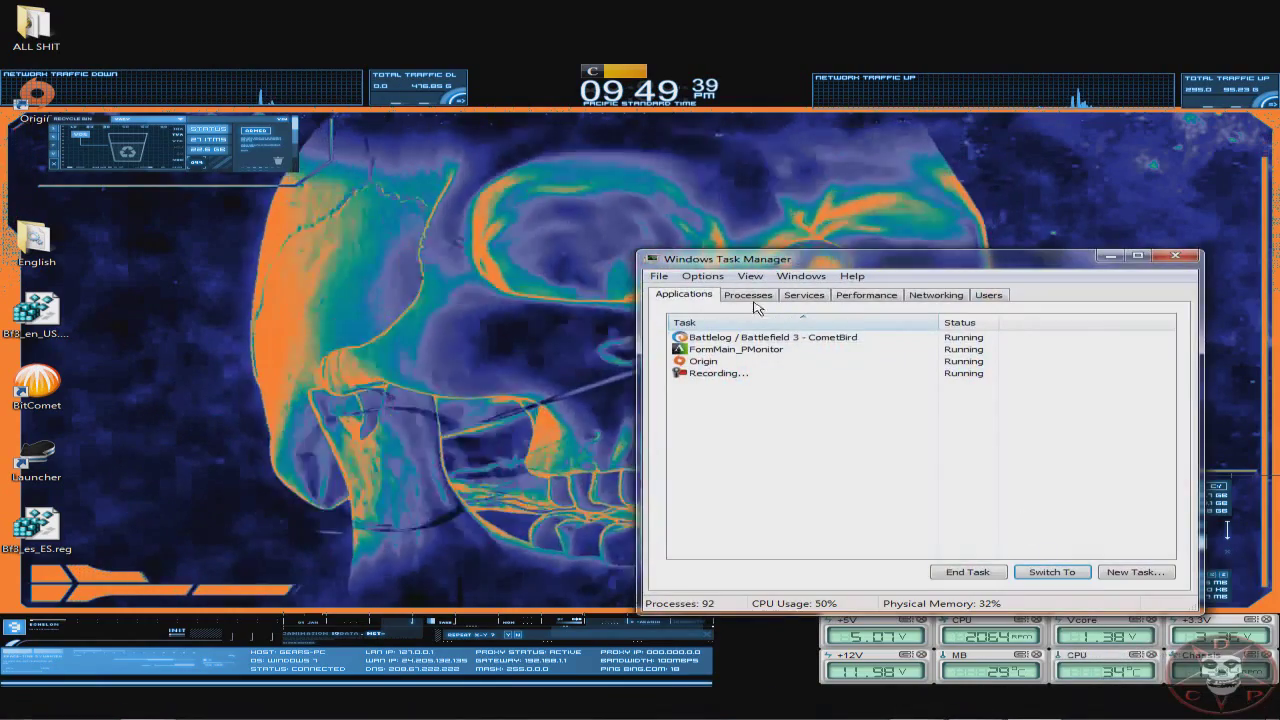
left_click(748, 294)
scroll(819, 493, "down", 1)
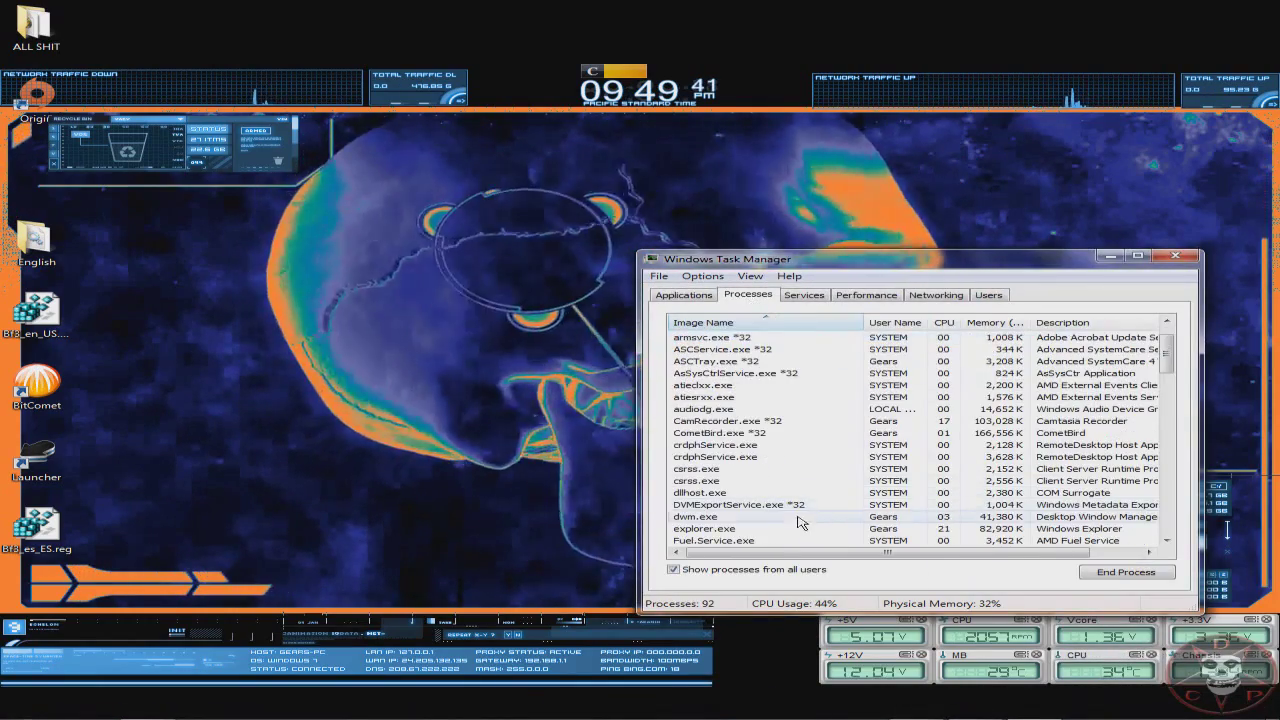
left_click(1175, 256)
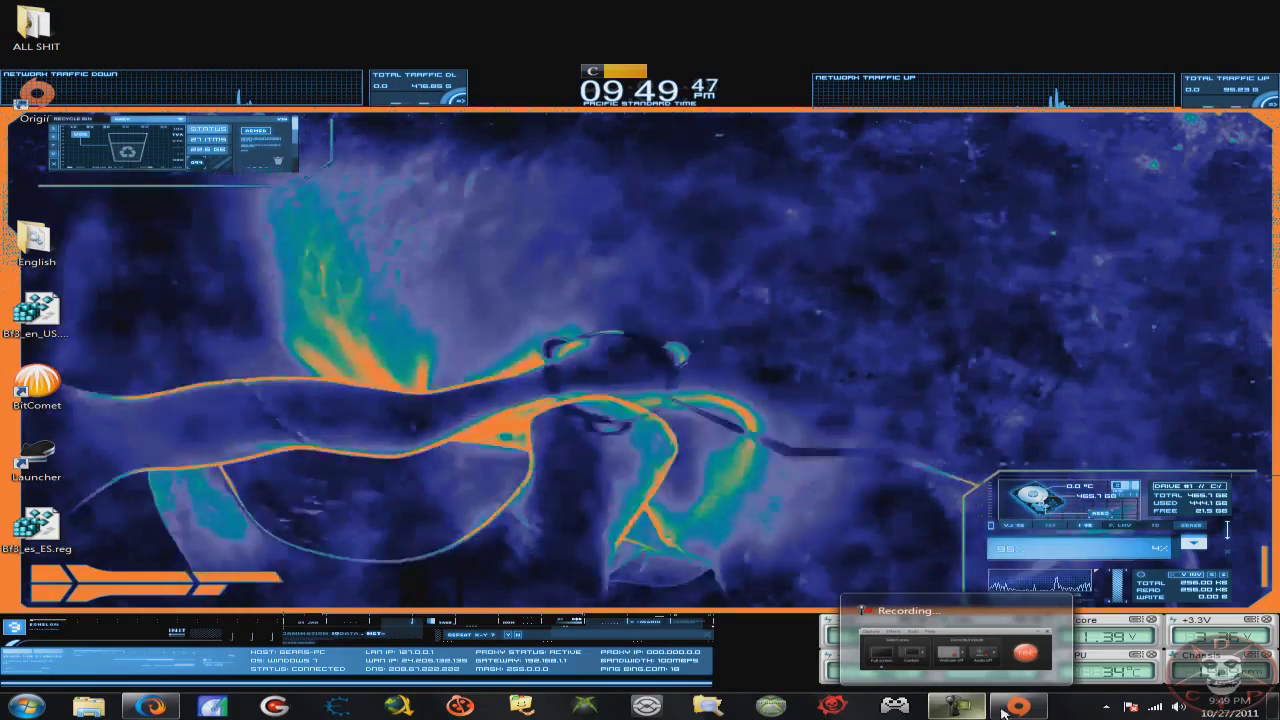
mouse_move(1030, 710)
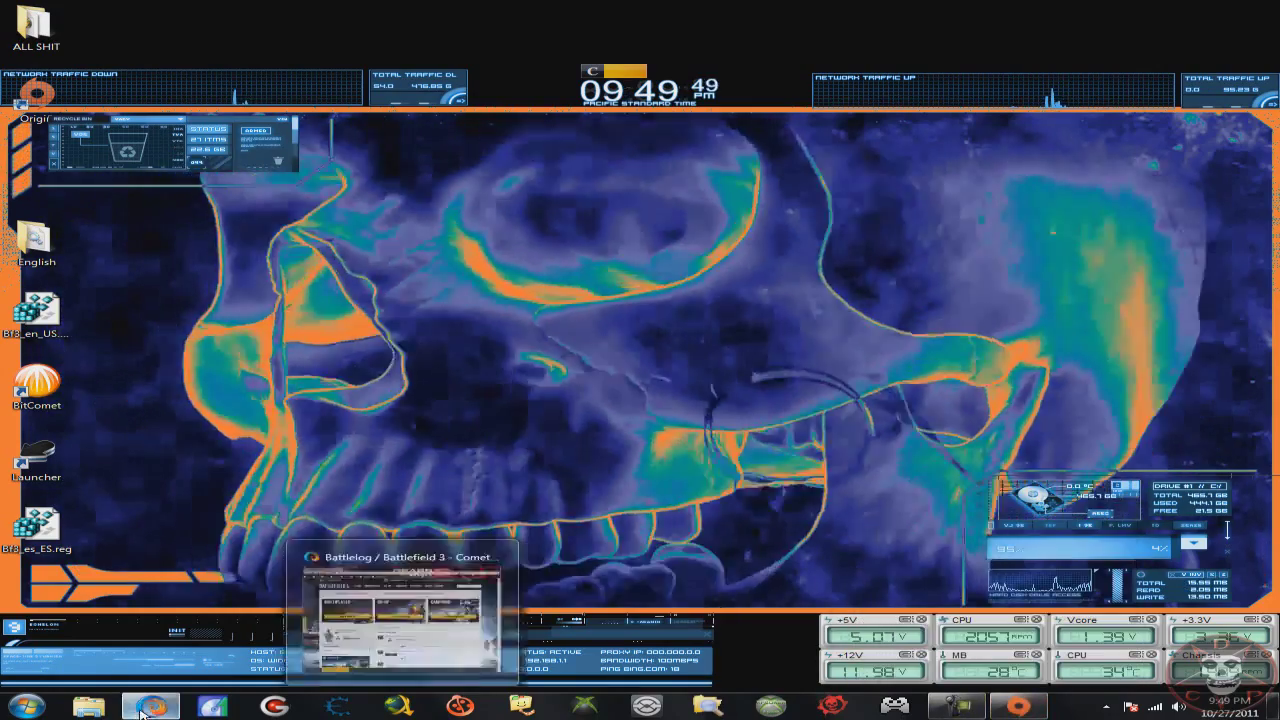
left_click(390, 605)
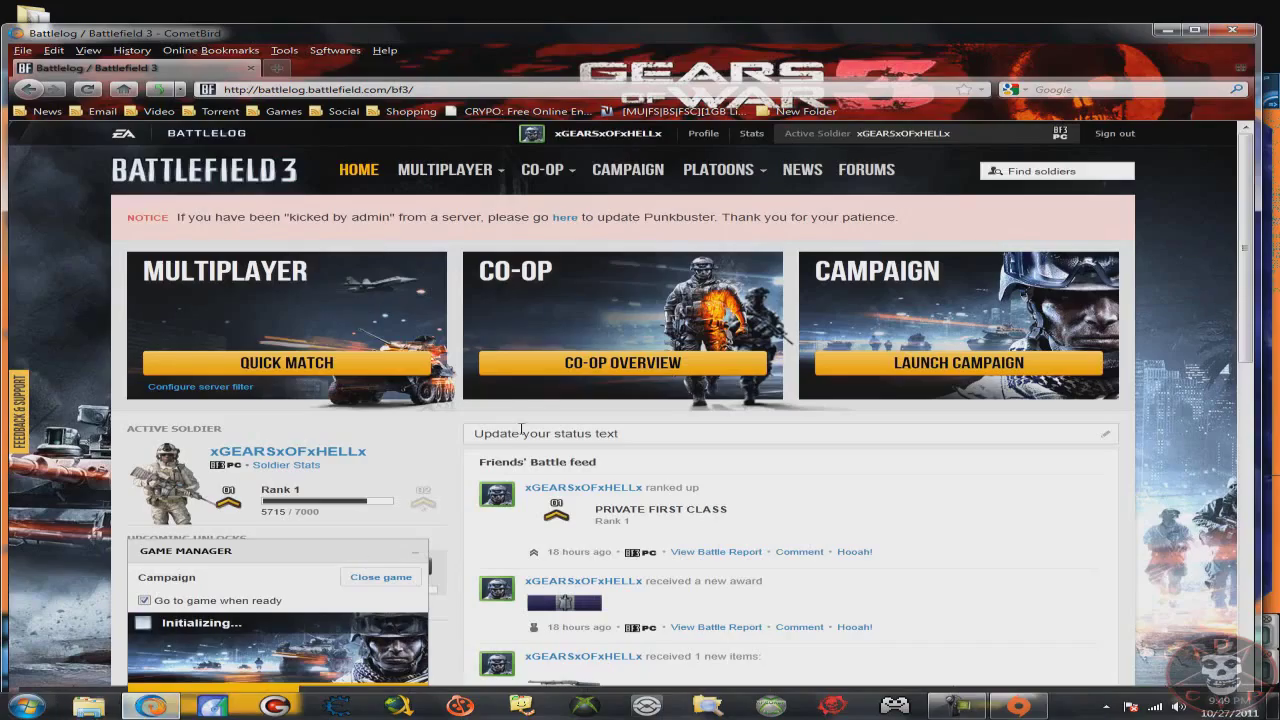
Start a Battlelog quick multiplayer match so the game manager joins a server
left_click(331, 372)
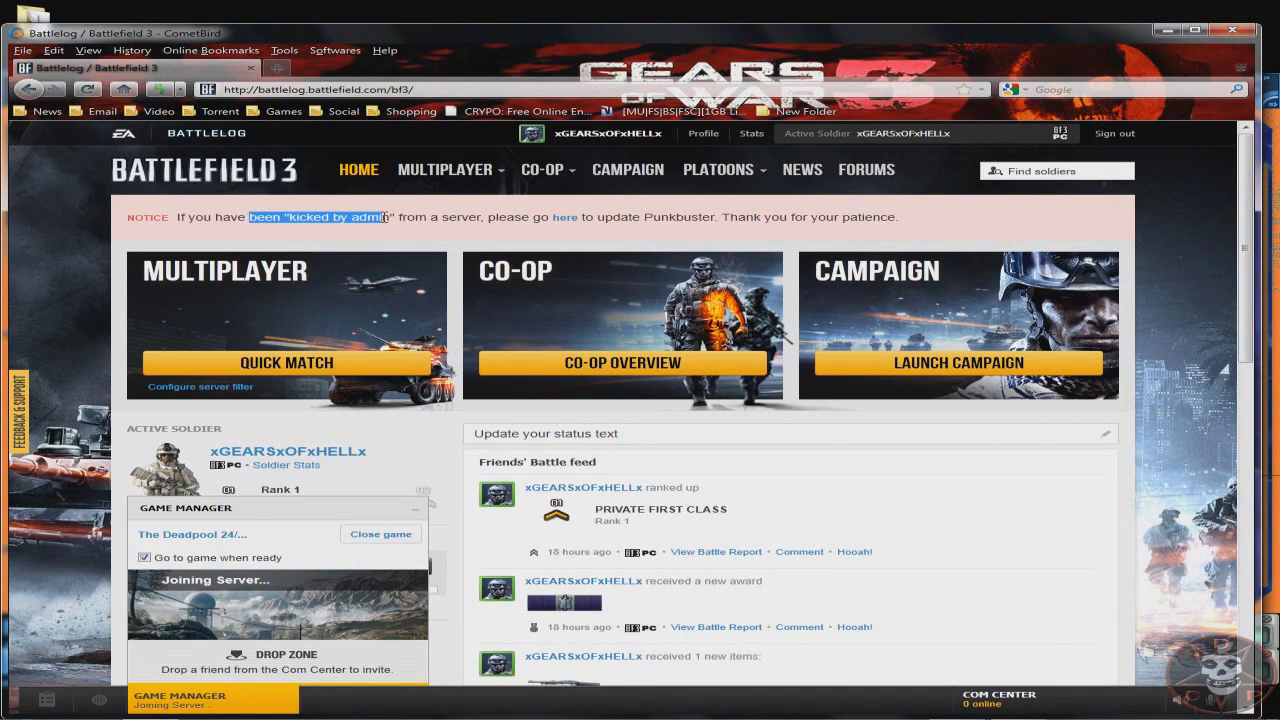
scroll(420, 336, "down", 3)
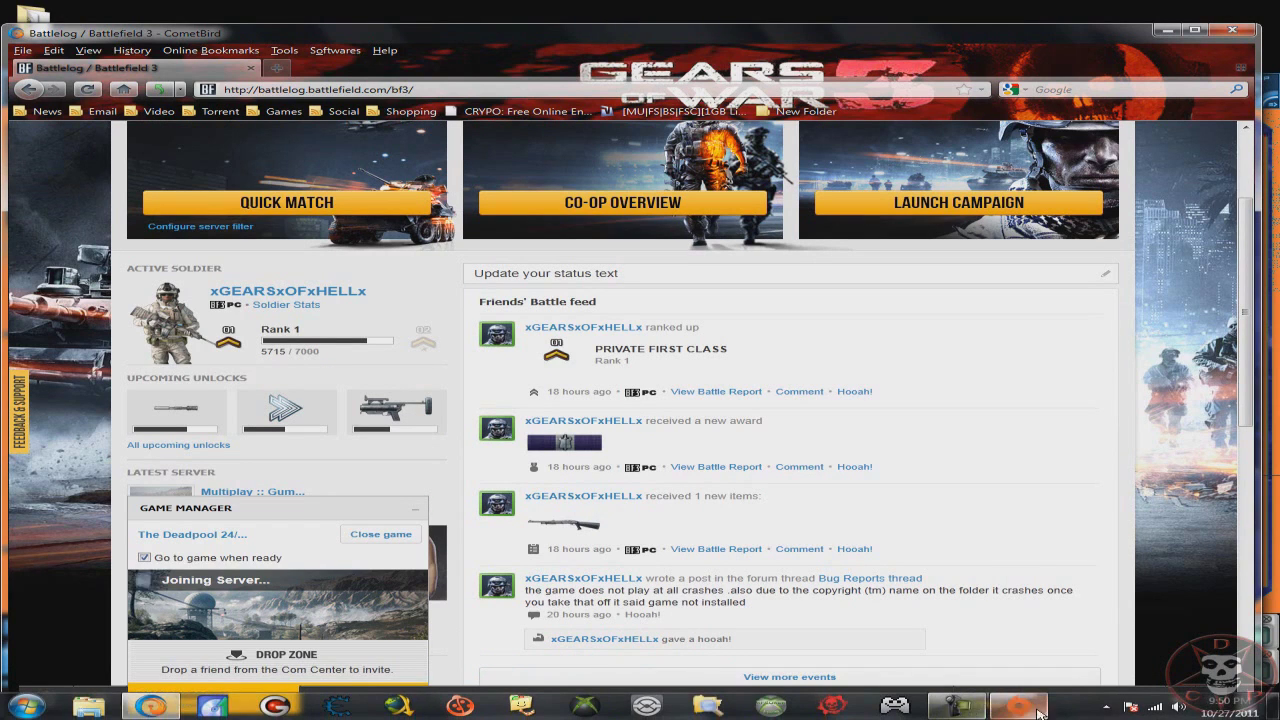
right_click(1055, 706)
Show Task Manager's process list and launch Registry Editor via a Start menu search for 'rege'
left_click(1100, 660)
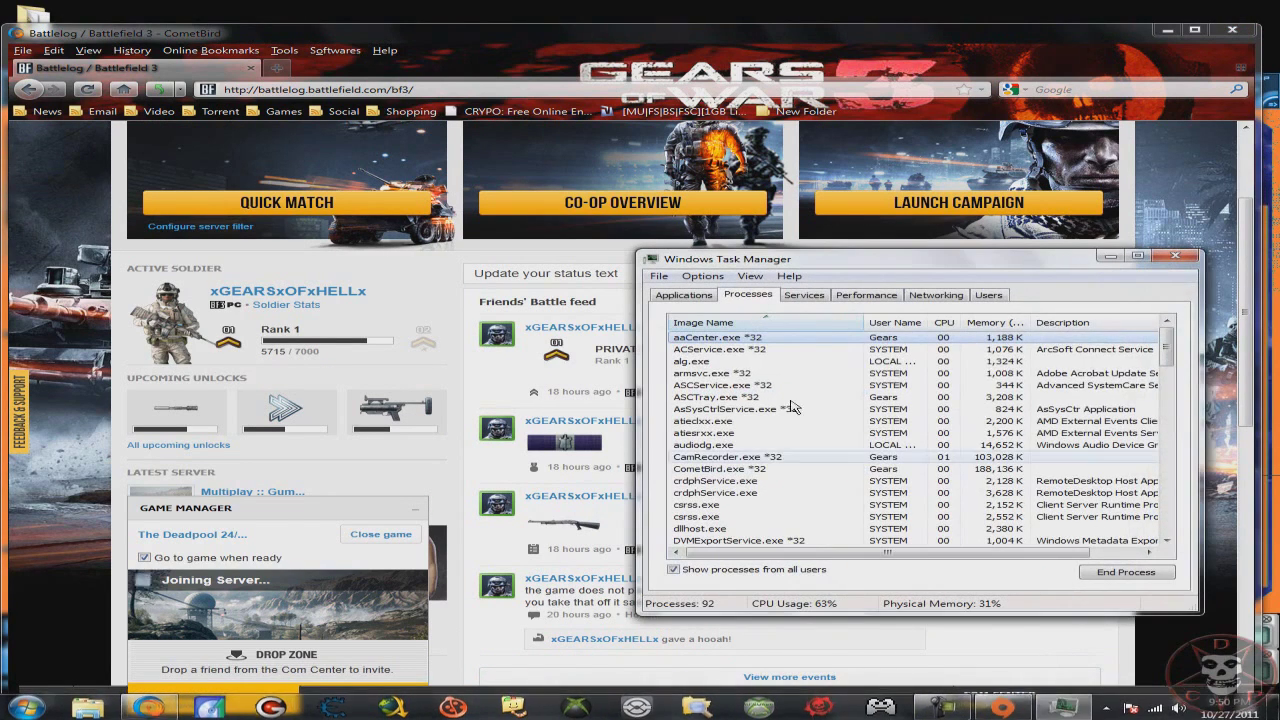
scroll(805, 487, "down", 2)
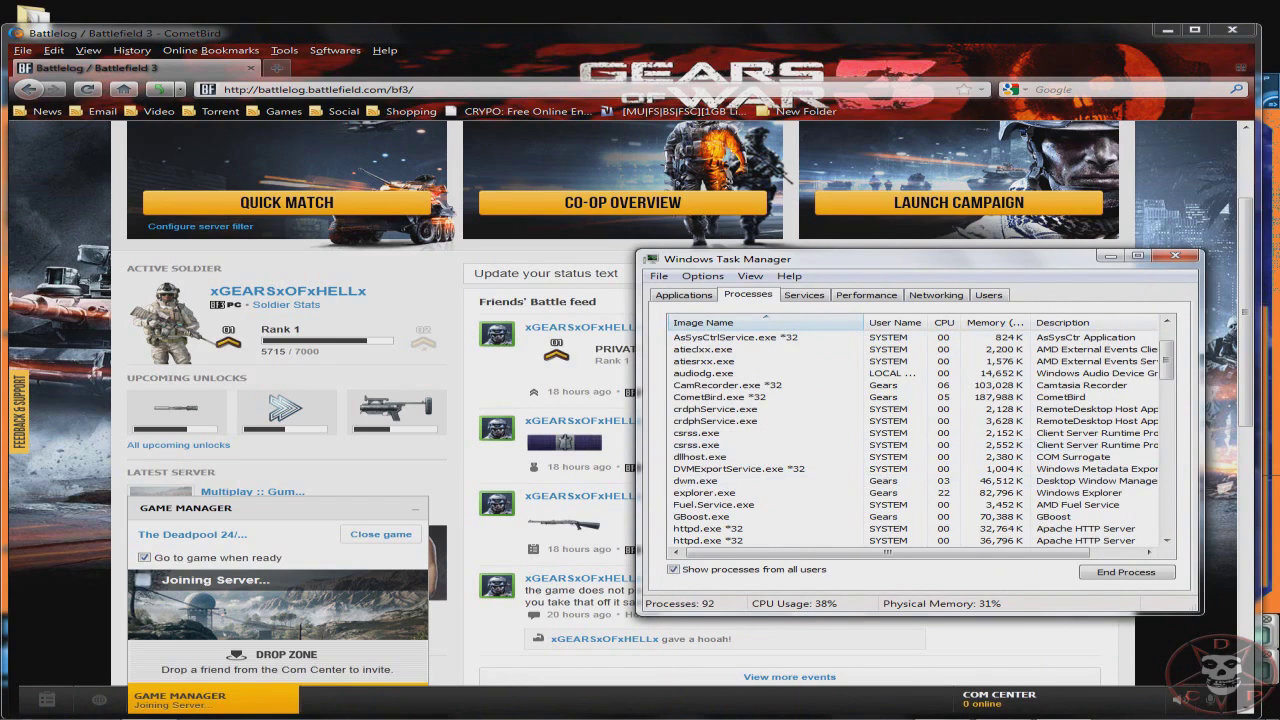
left_click(24, 706)
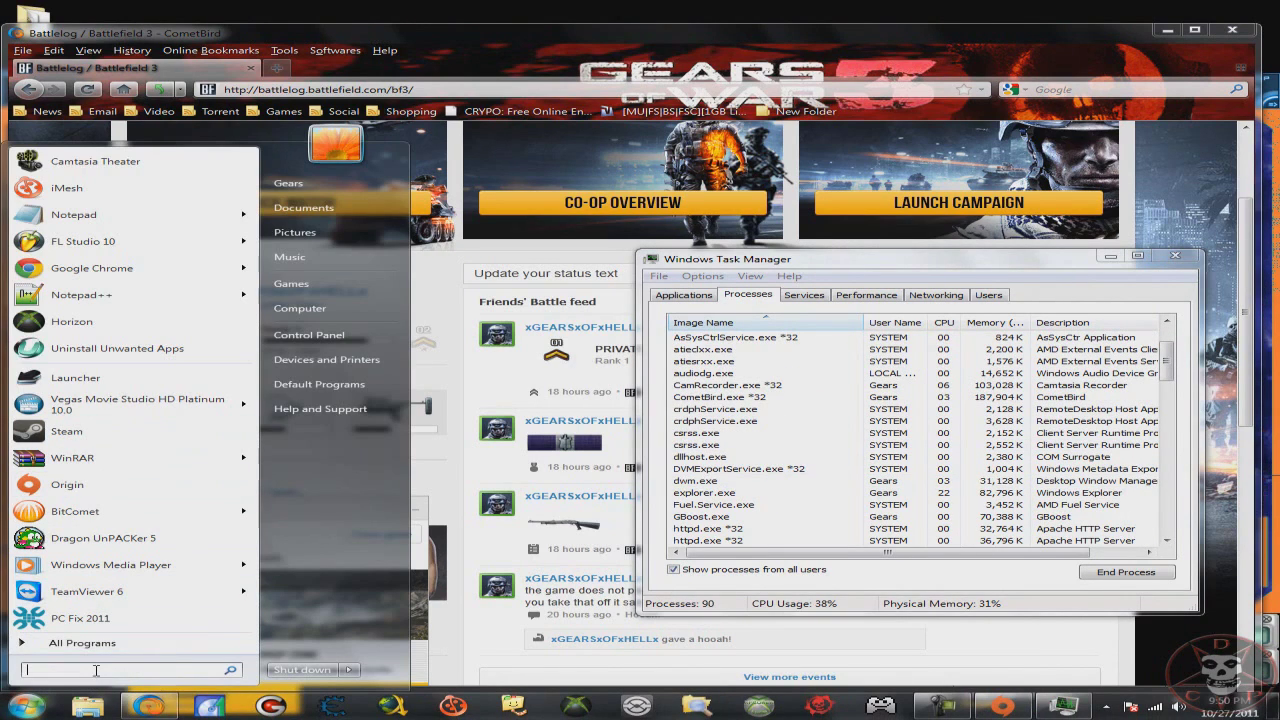
type("regedit")
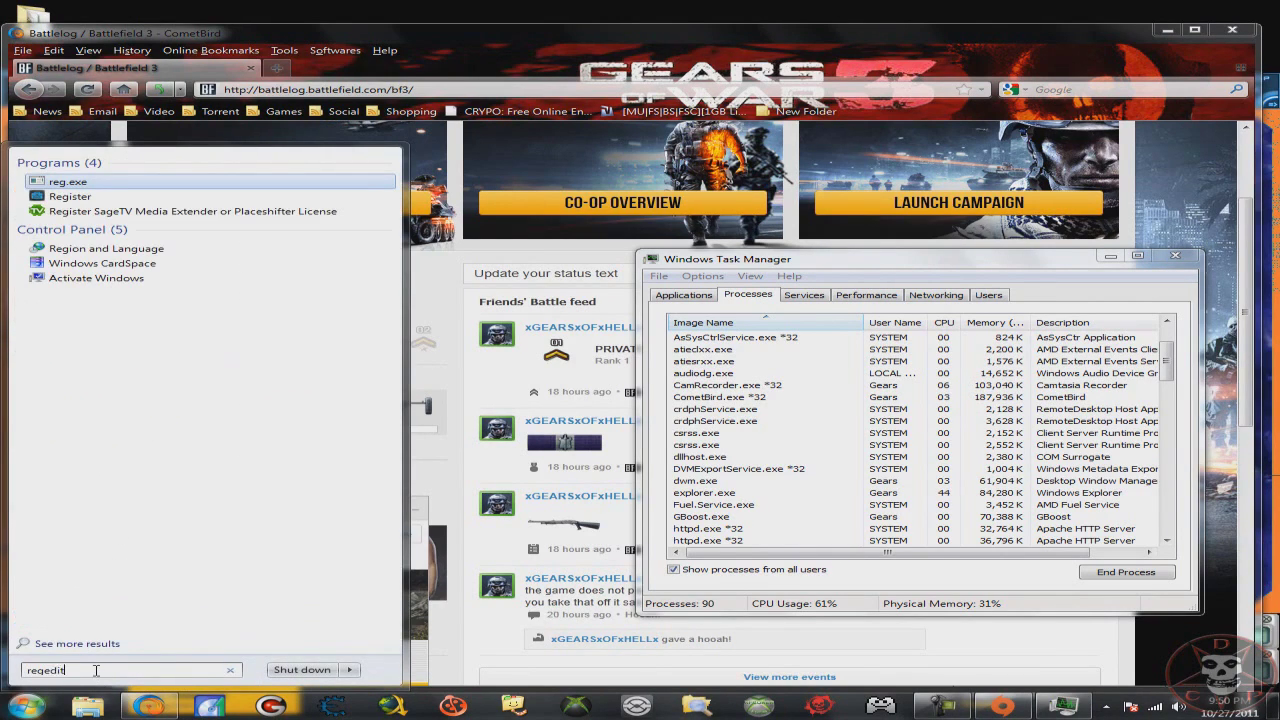
key("Return")
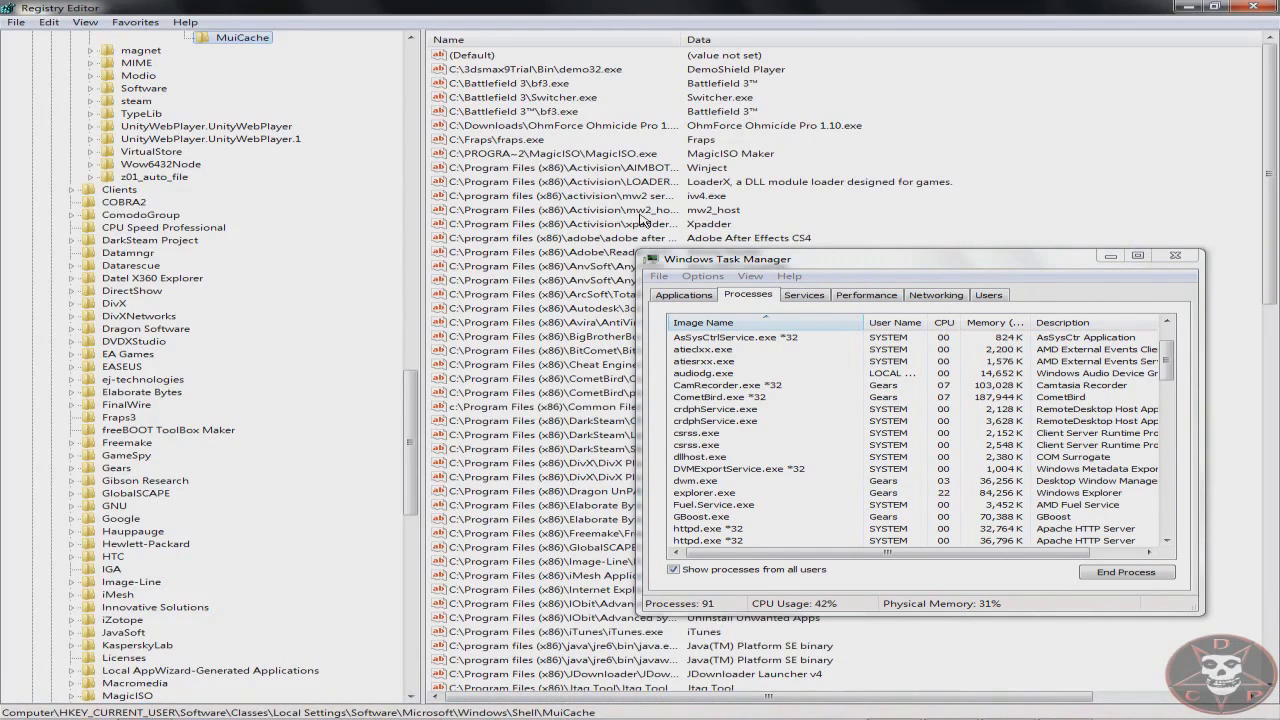
Change both bf3.exe MuiCache values' data from 'Battlefield 3™' to 'Battlefield 3'
double_click(533, 86)
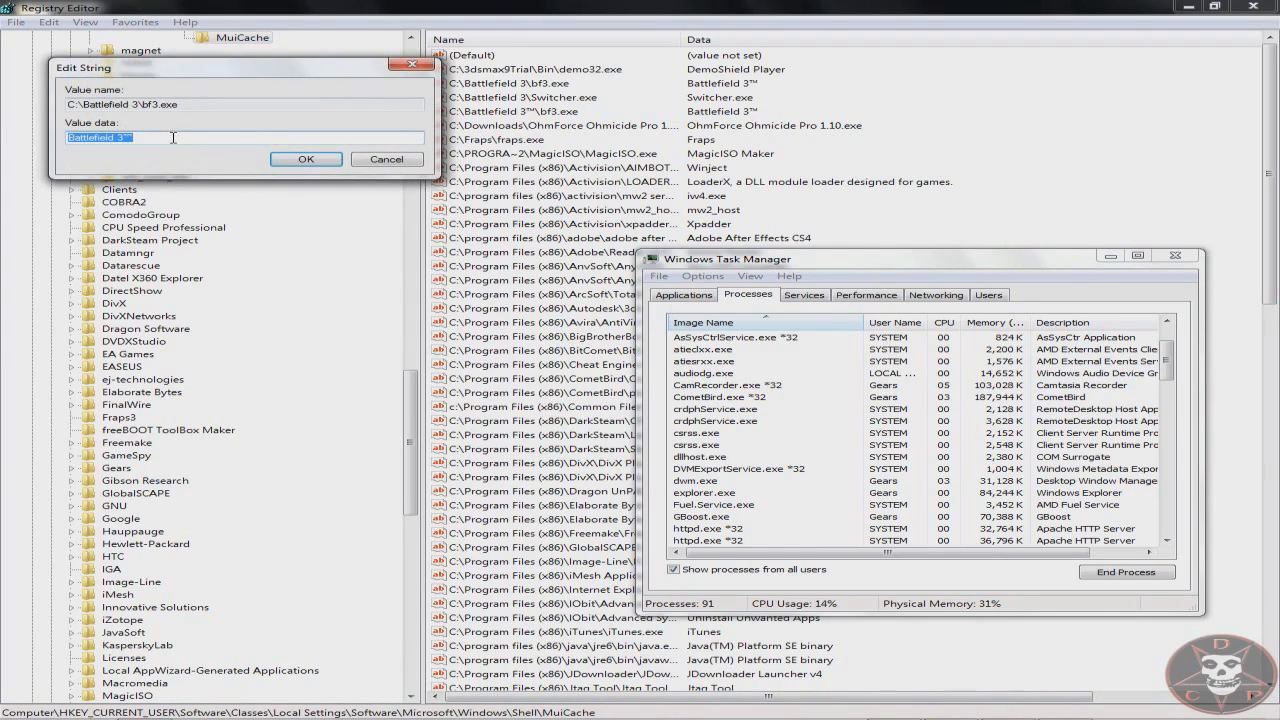
left_click(304, 160)
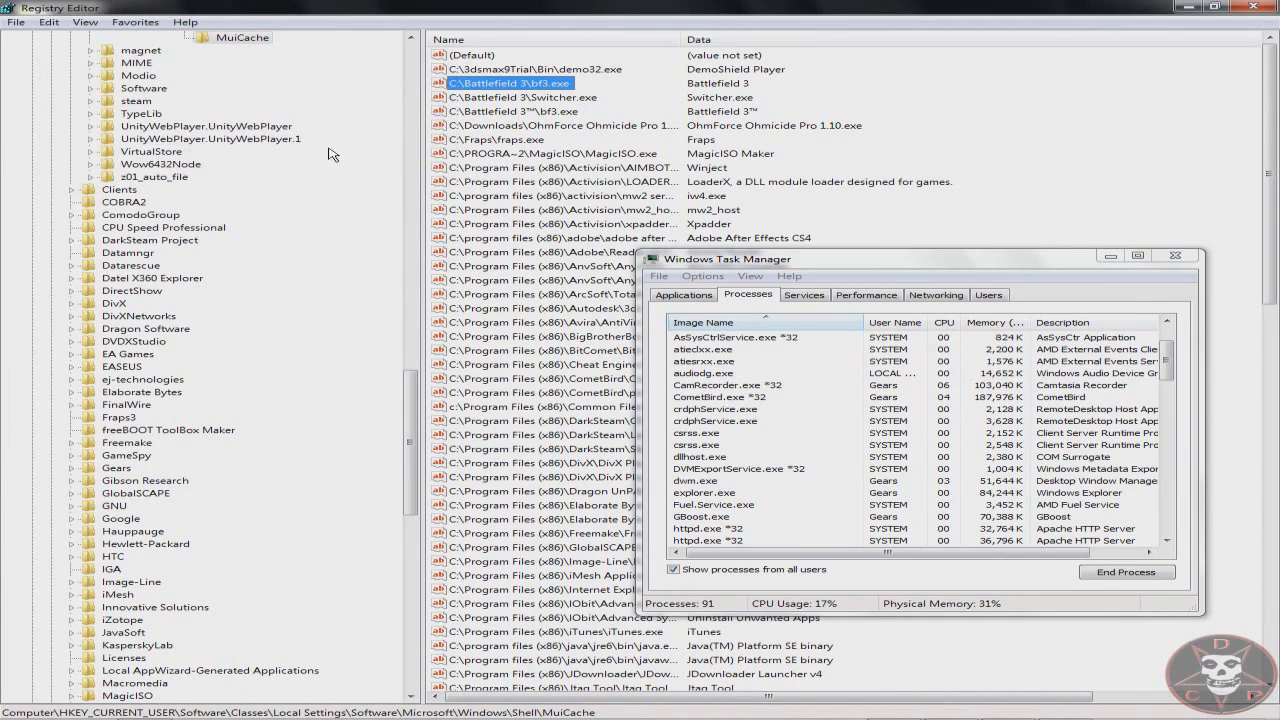
double_click(513, 112)
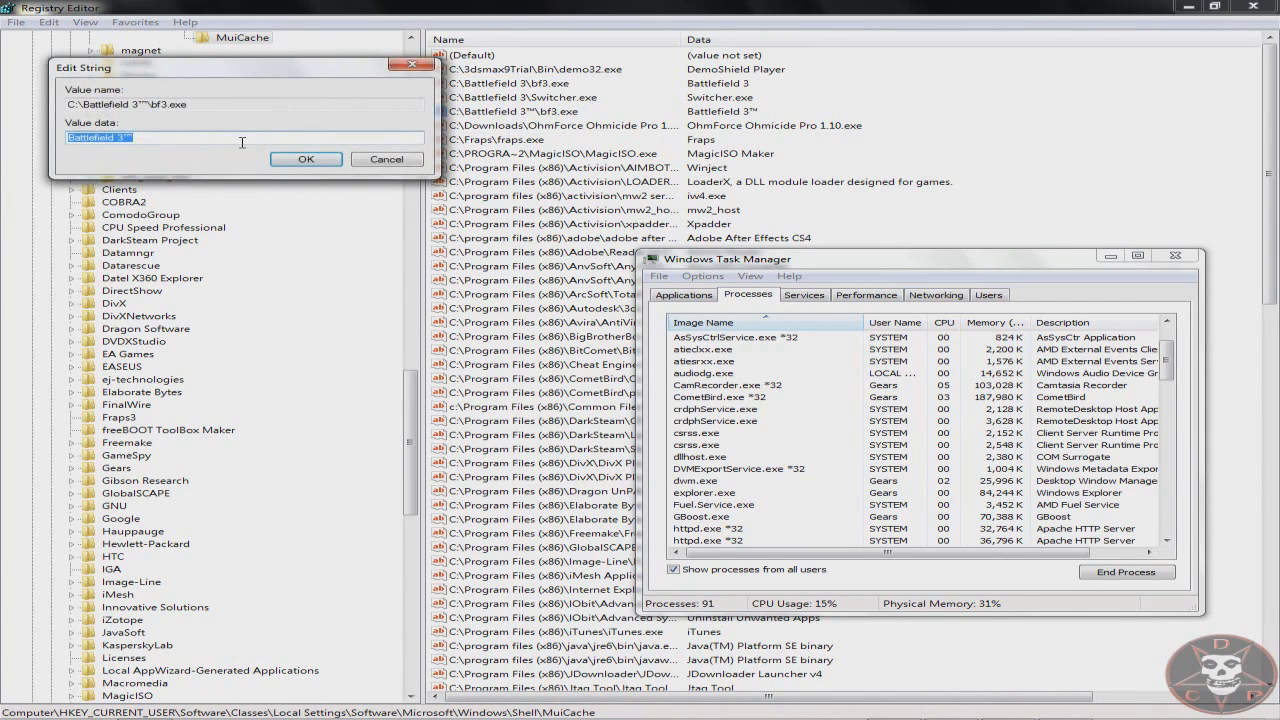
left_click(277, 160)
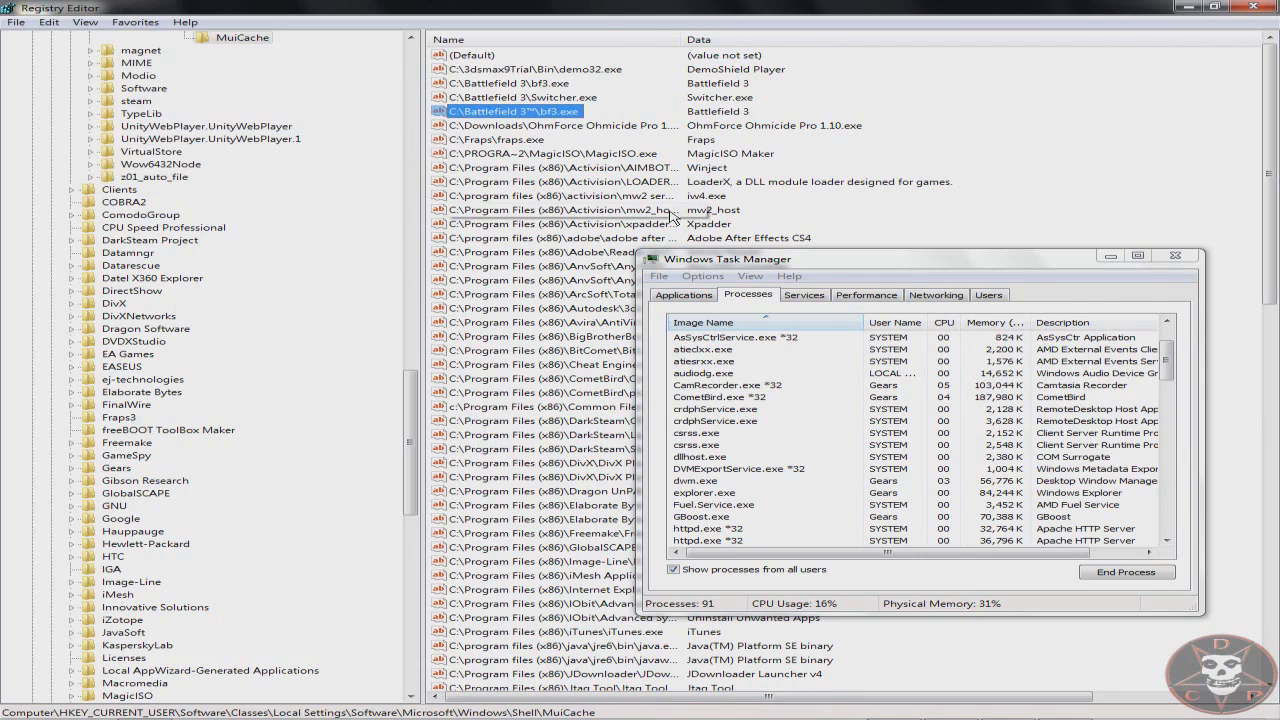
Close Task Manager and switch back to the Battlelog browser window
left_click(1180, 259)
mouse_move(880, 712)
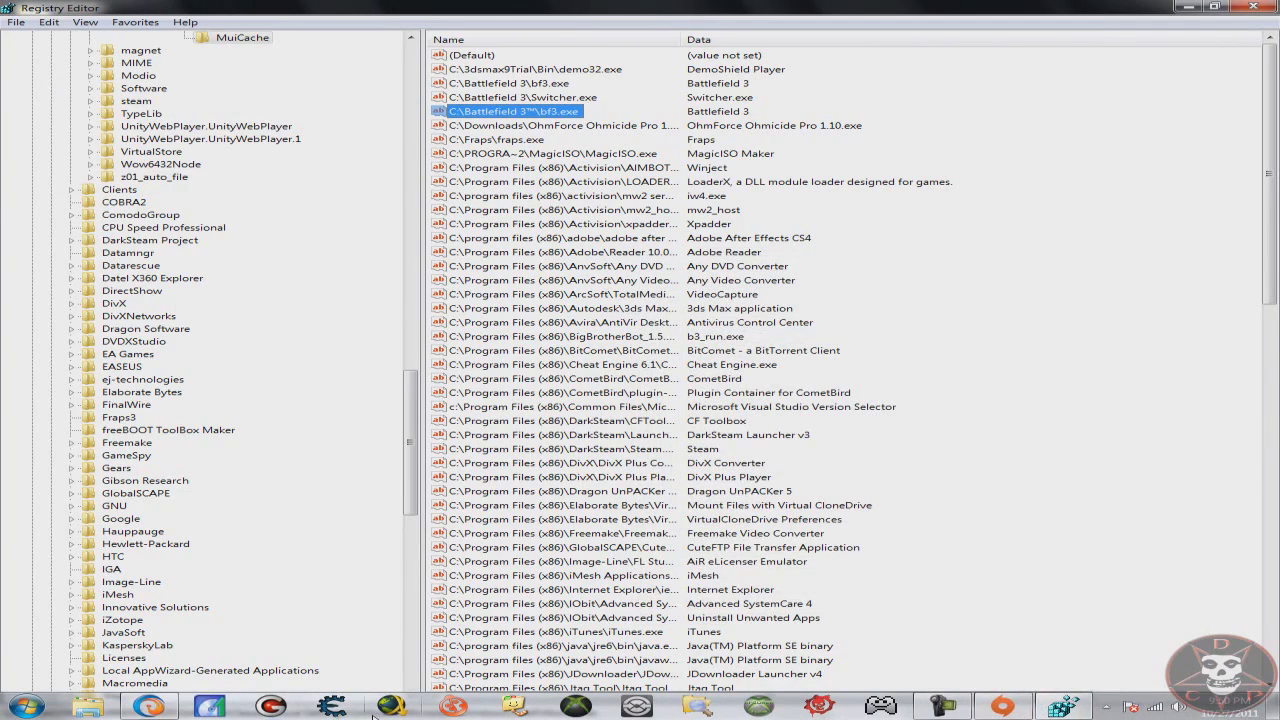
left_click(150, 706)
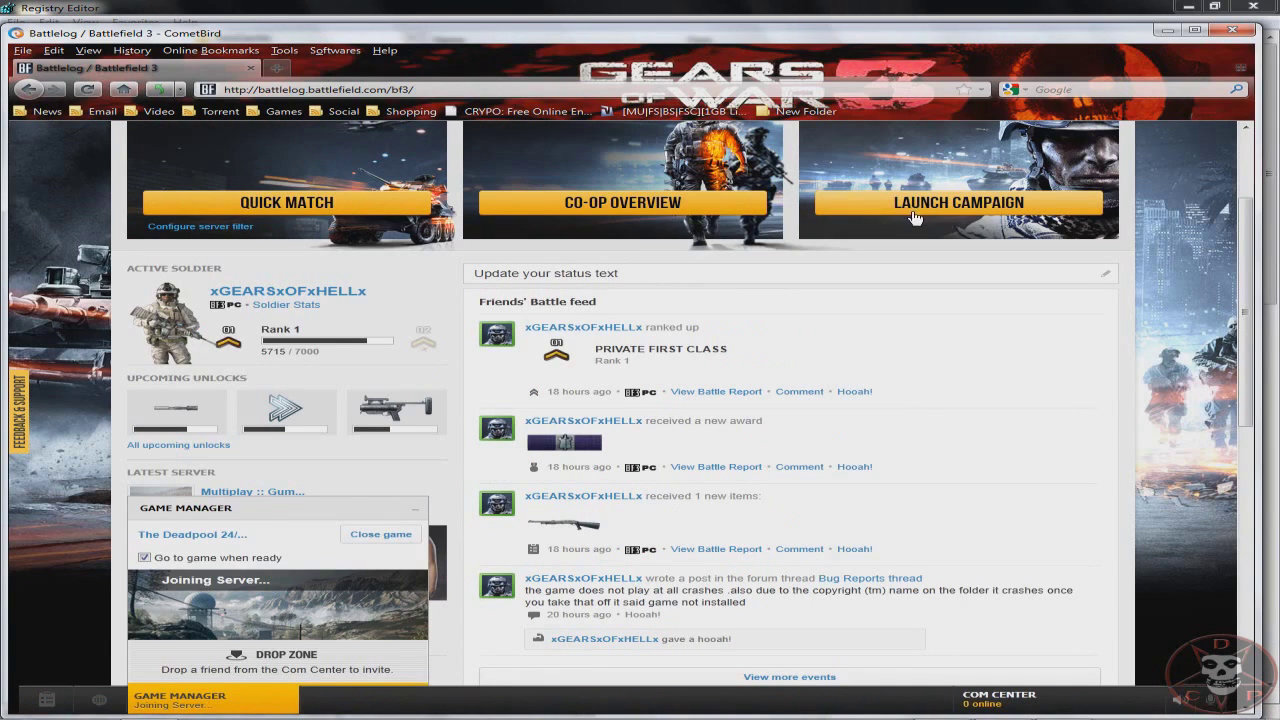
Relaunch the Battlefield 3 campaign from Battlelog
left_click(925, 209)
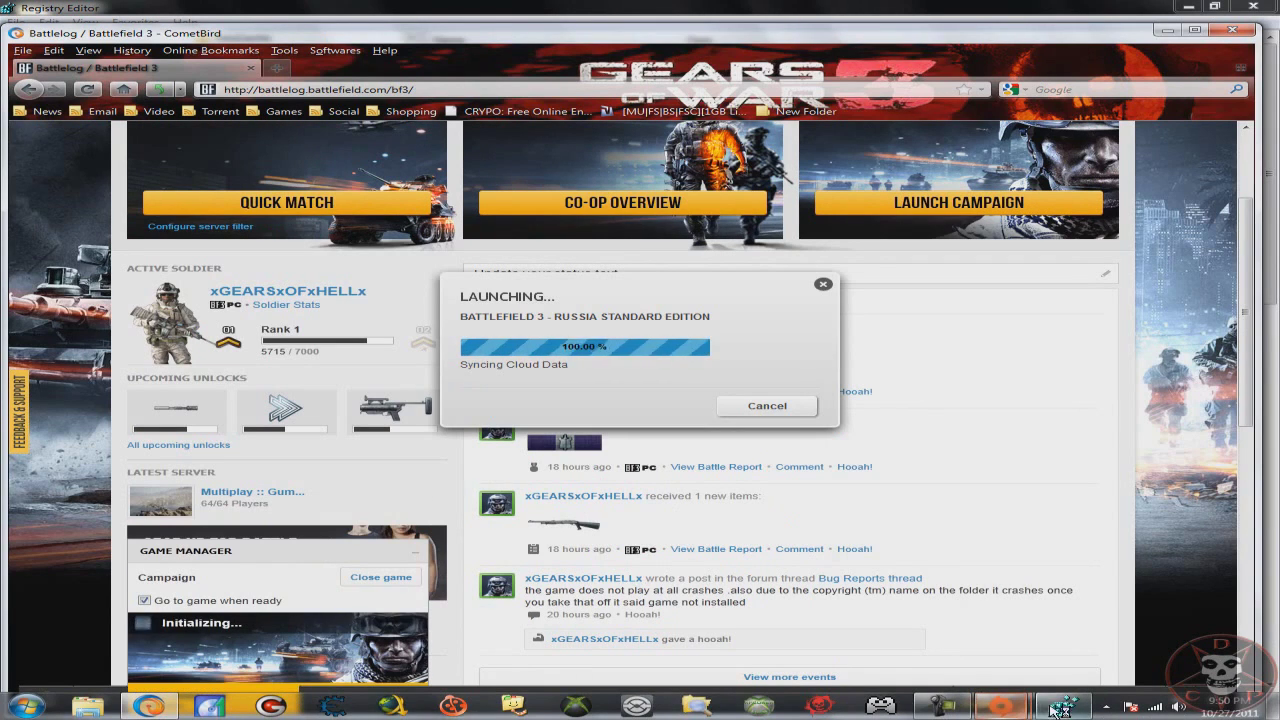
mouse_move(1062, 710)
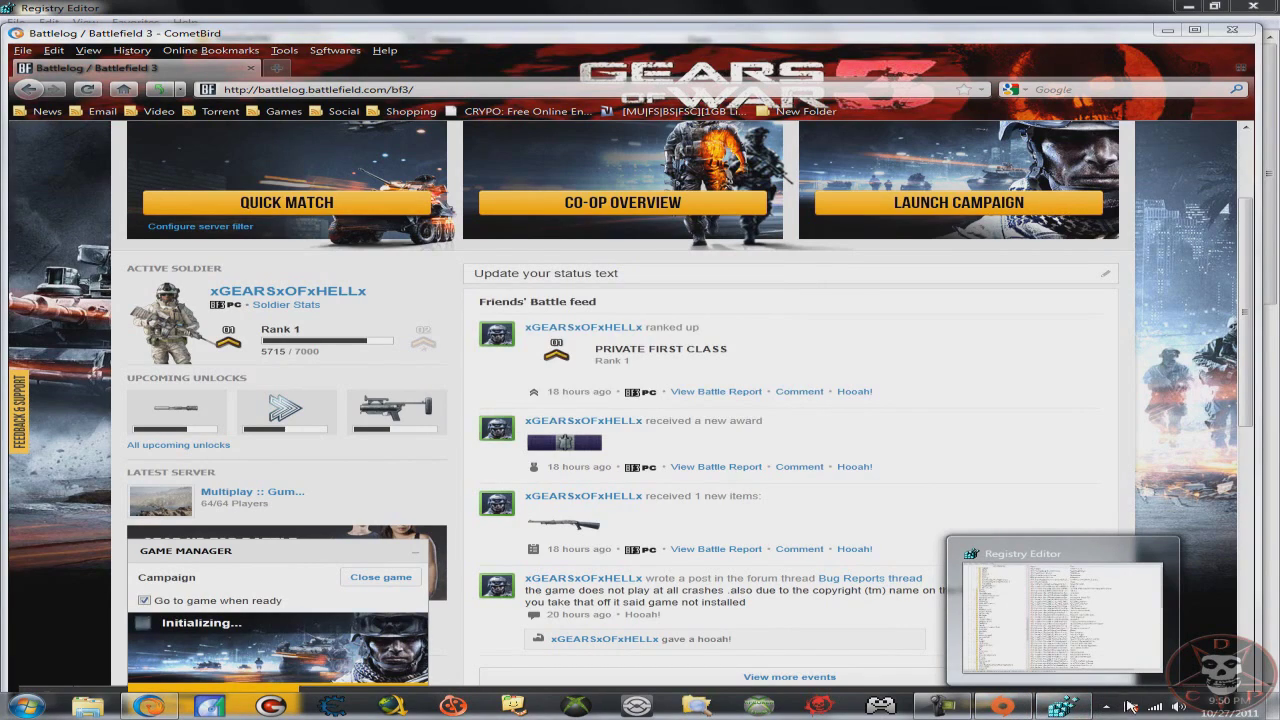
Close Registry Editor, then review Task Manager's processes and close it with Alt+F4
left_click(1167, 30)
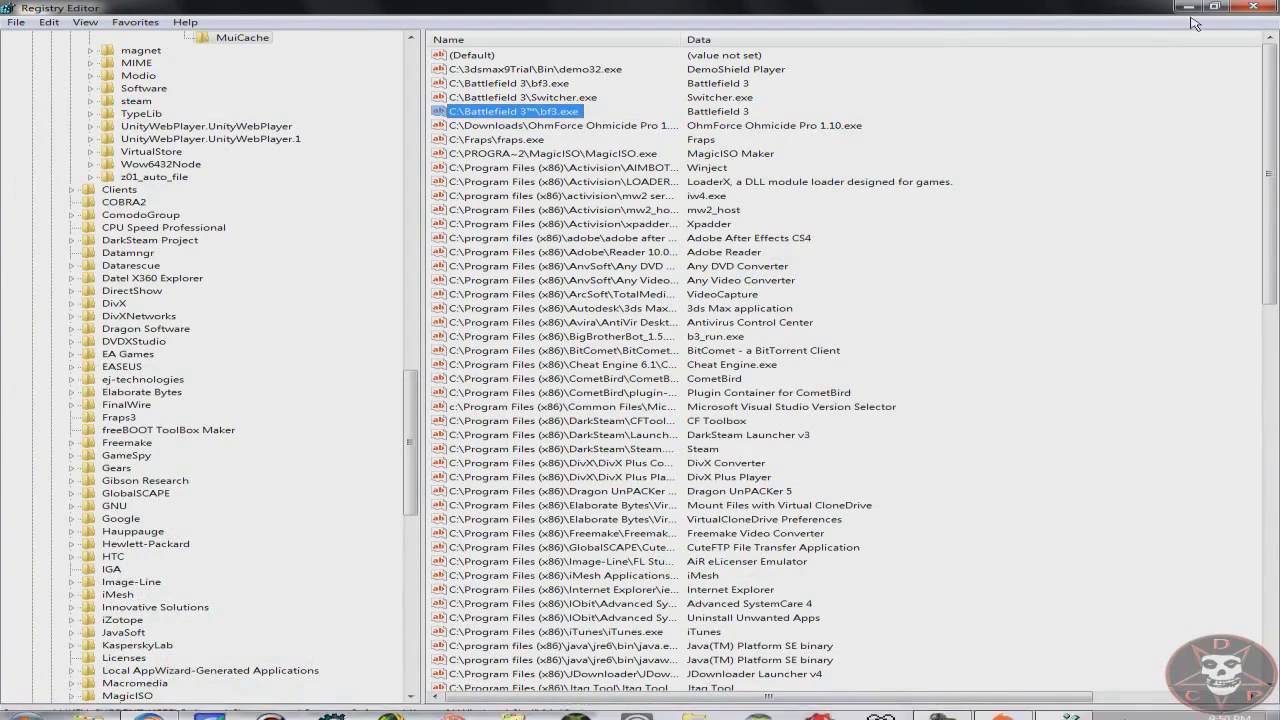
left_click(1252, 7)
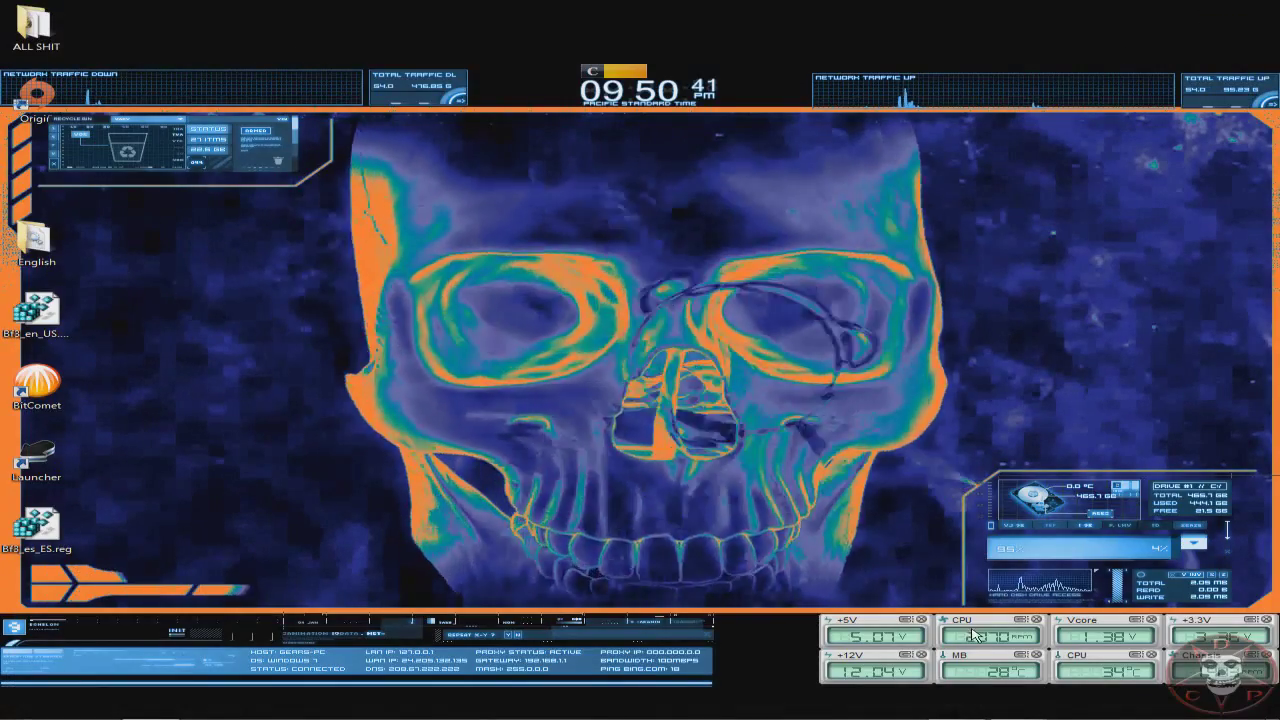
right_click(1050, 706)
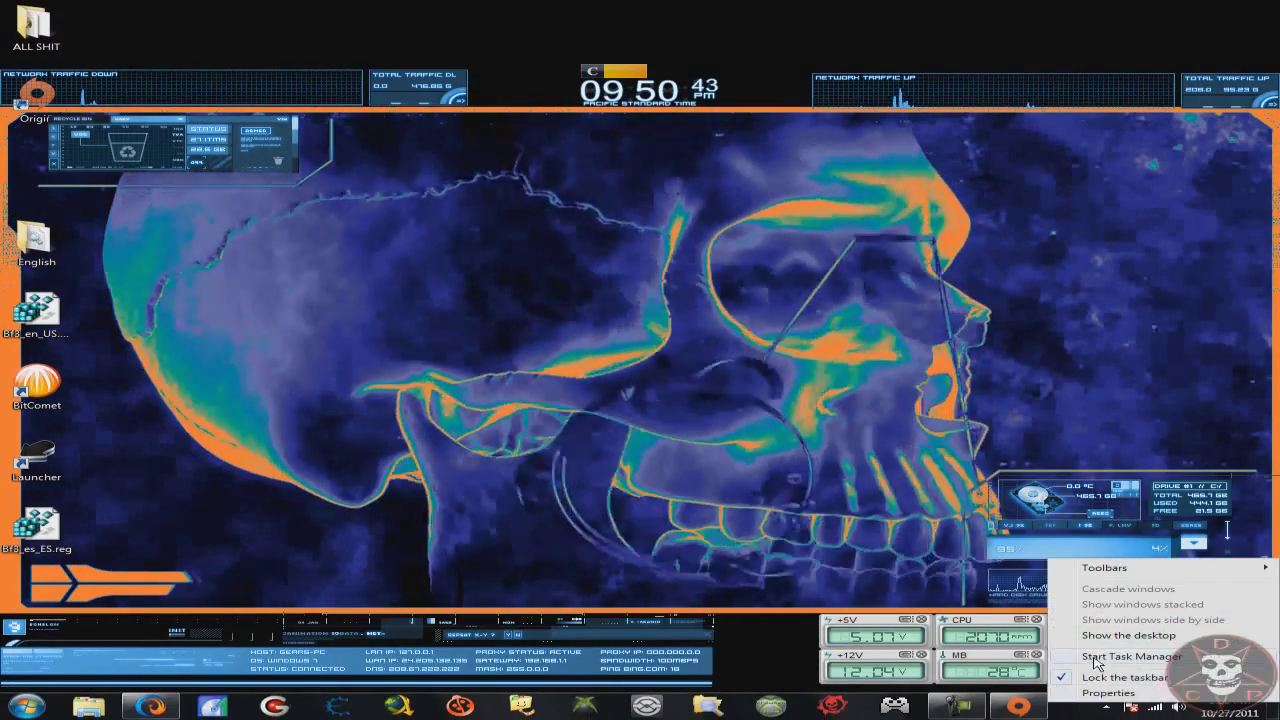
left_click(1096, 657)
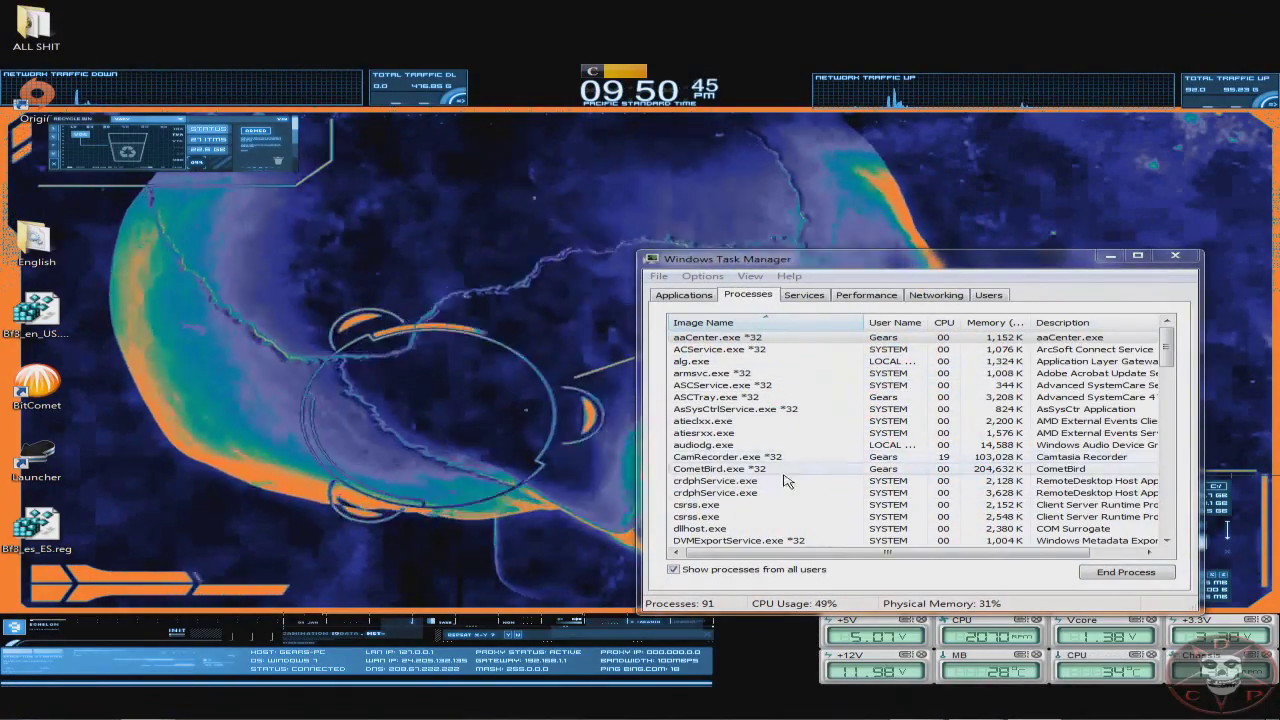
scroll(785, 485, "down", 3)
scroll(782, 515, "up", 3)
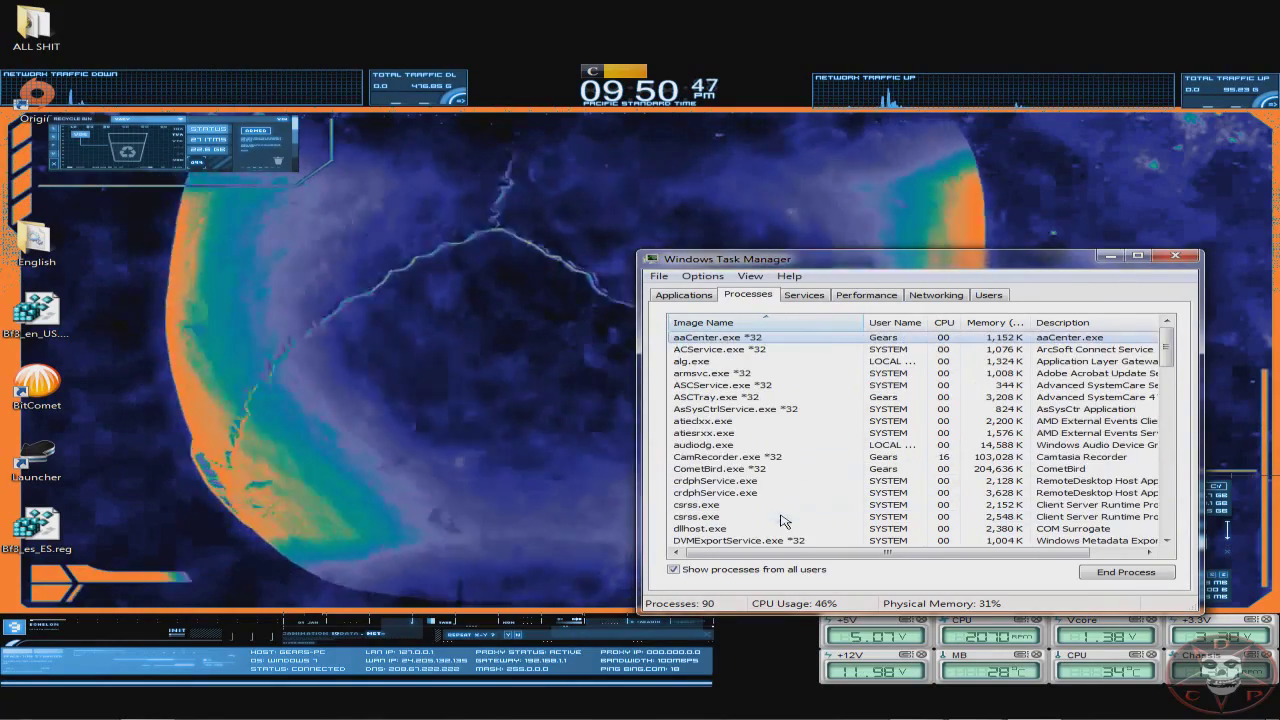
key("alt+F4")
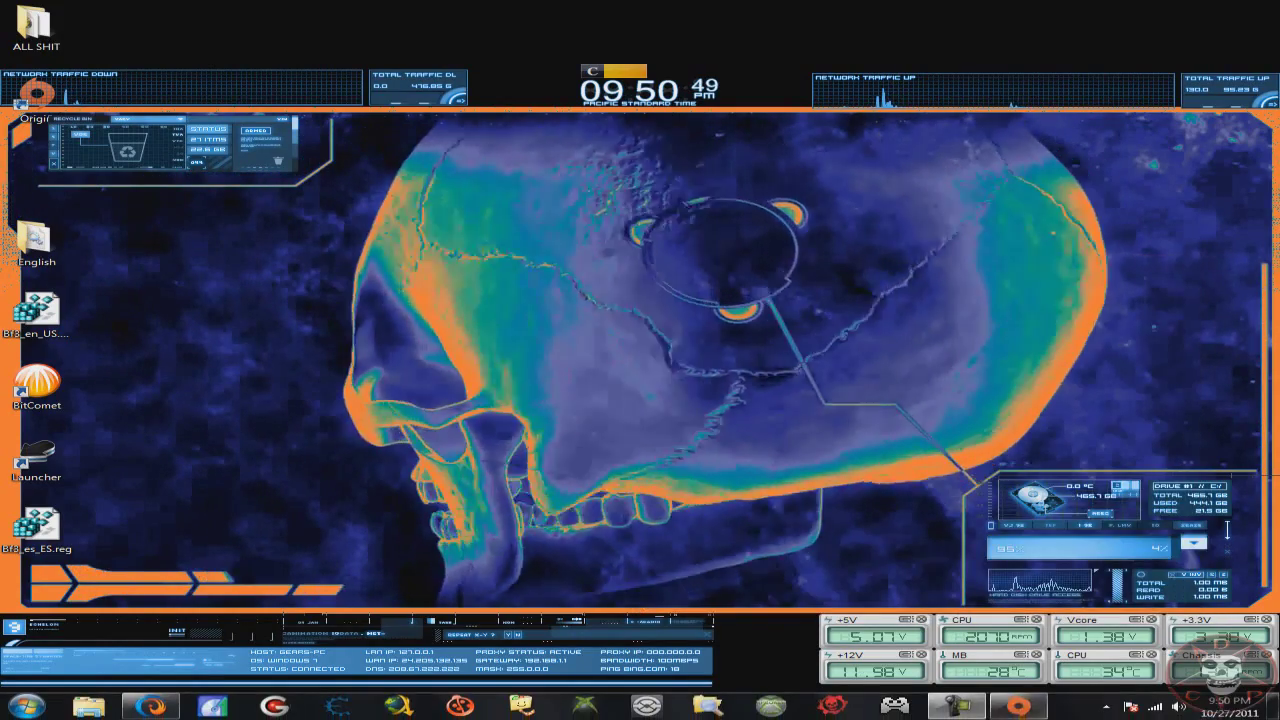
Exit Origin from its gear menu, confirming Close despite Battlefield 3 still running
left_click(1030, 708)
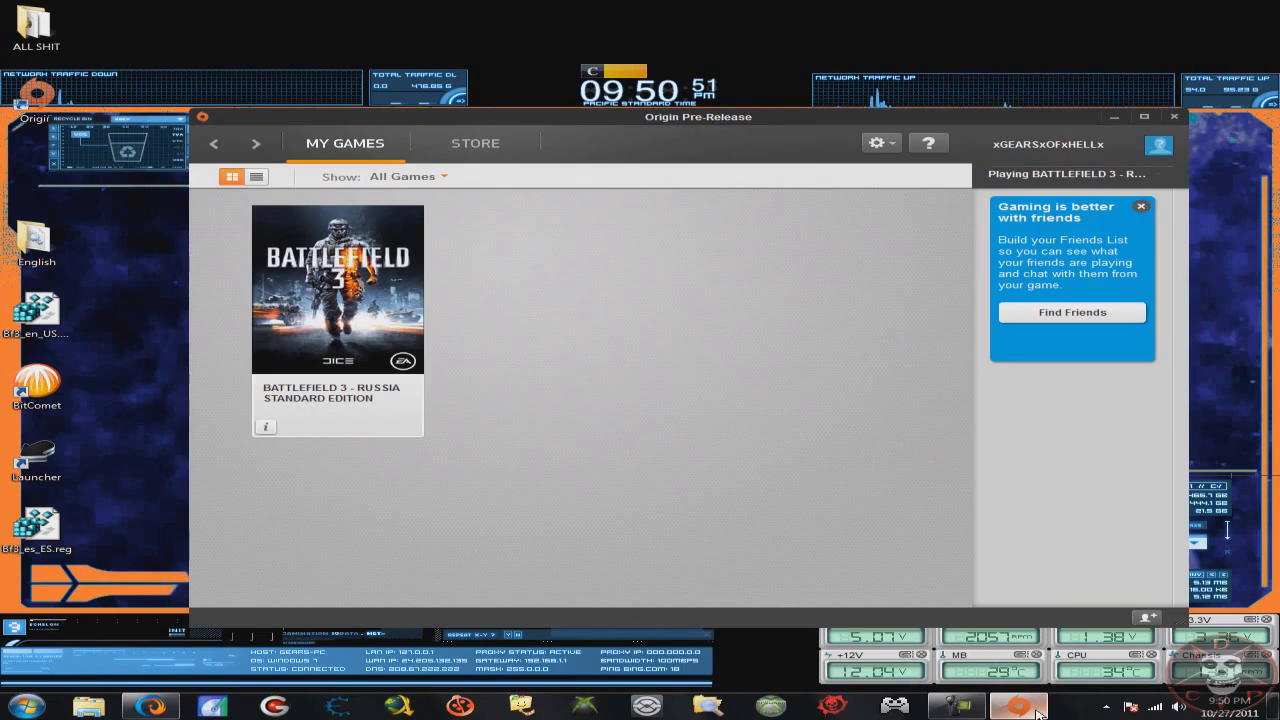
left_click(1030, 708)
left_click(1030, 708)
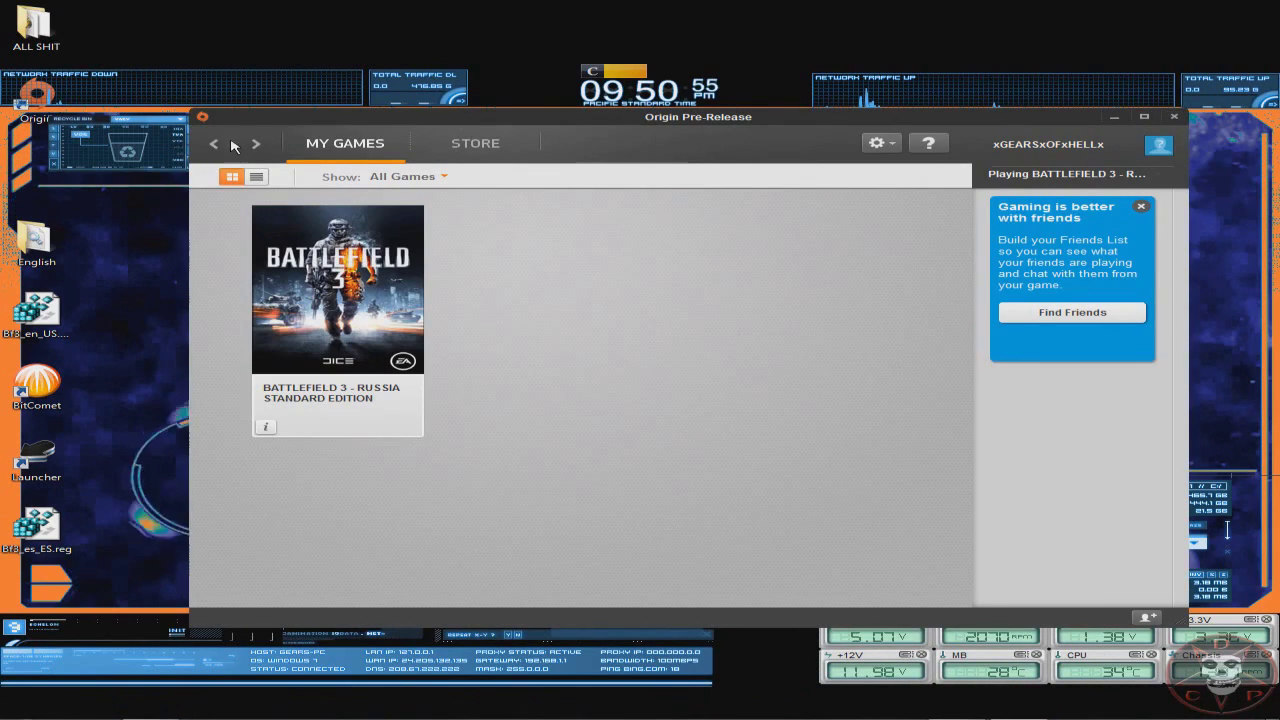
left_click(880, 143)
left_click(919, 368)
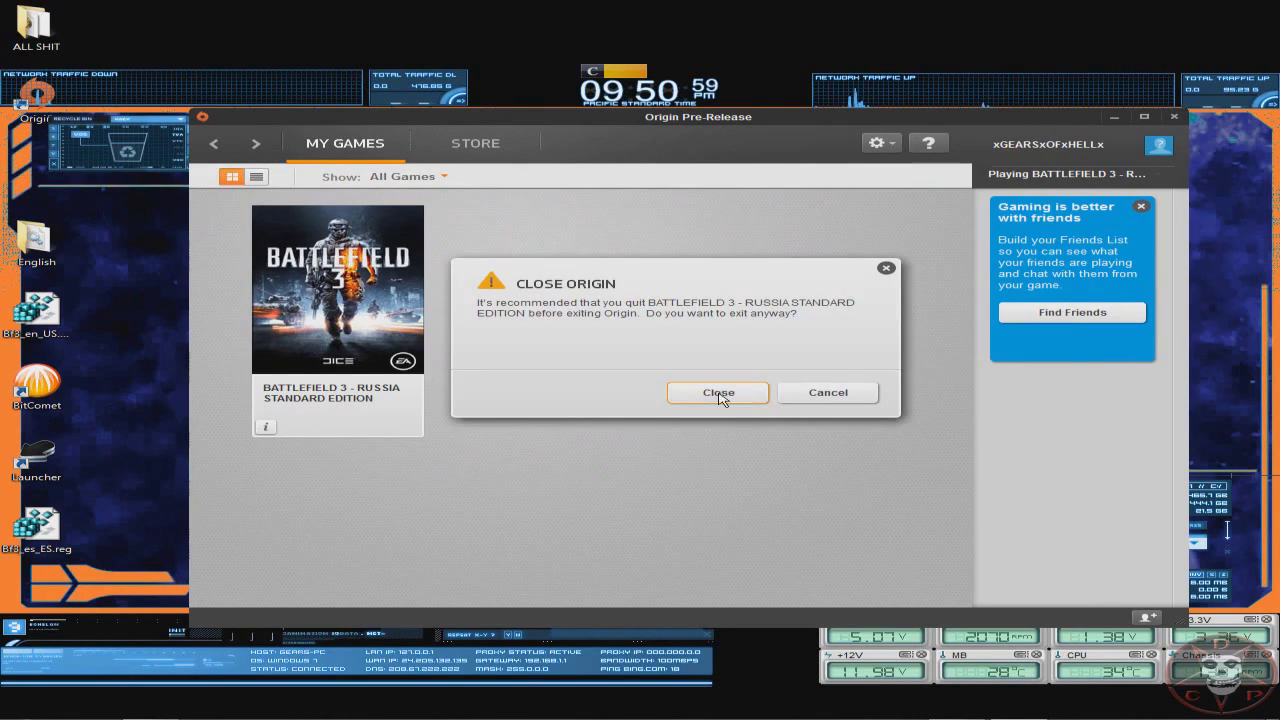
left_click(718, 384)
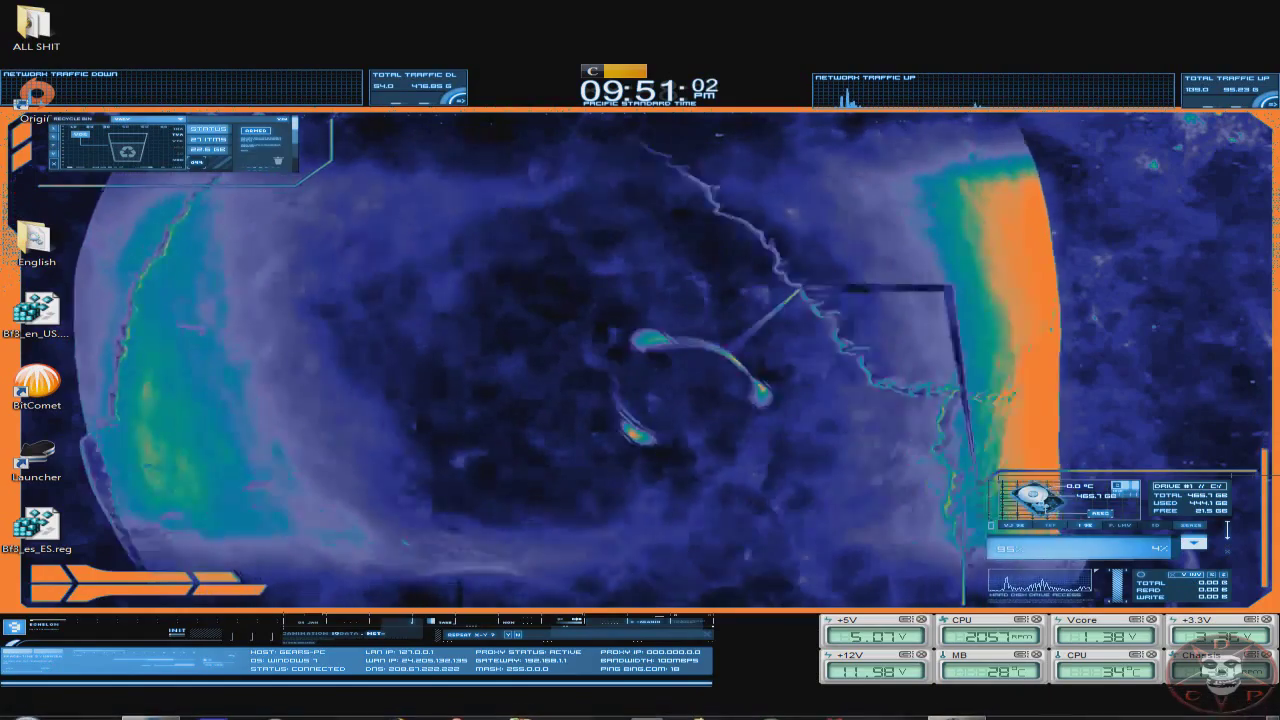
Reopen Registry Editor from a Start menu search for 'req'
left_click(26, 706)
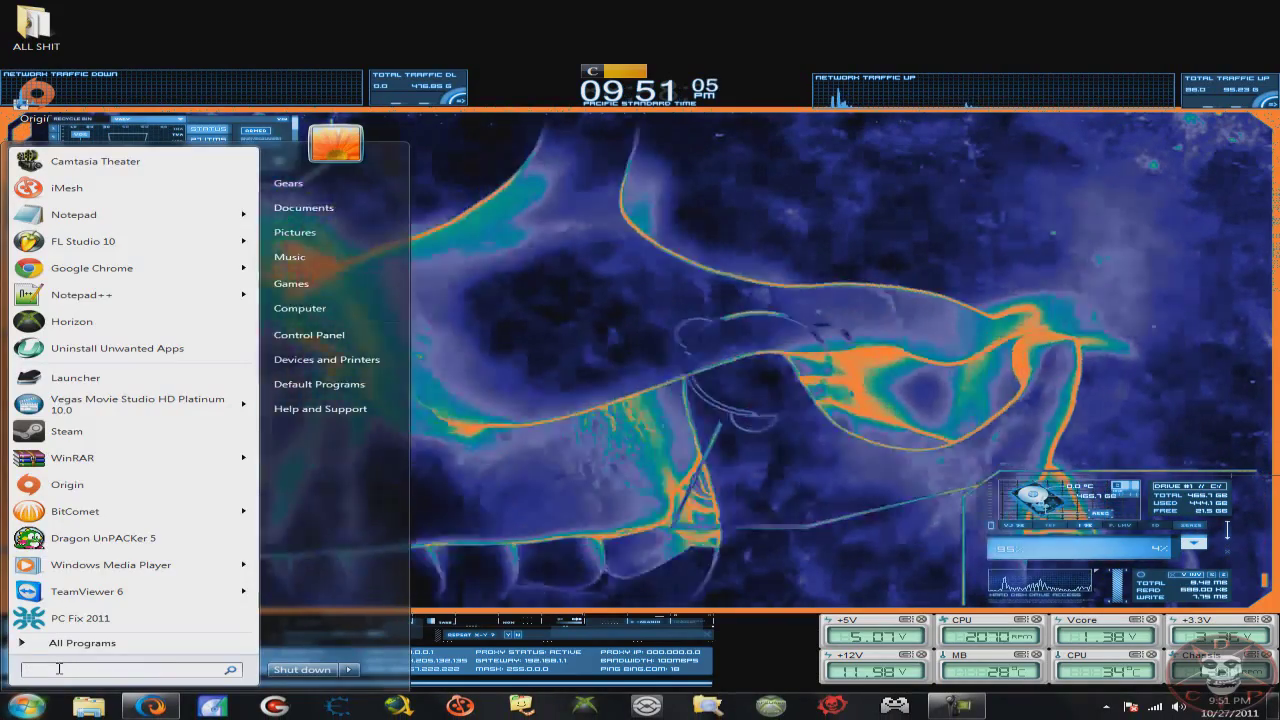
type("req")
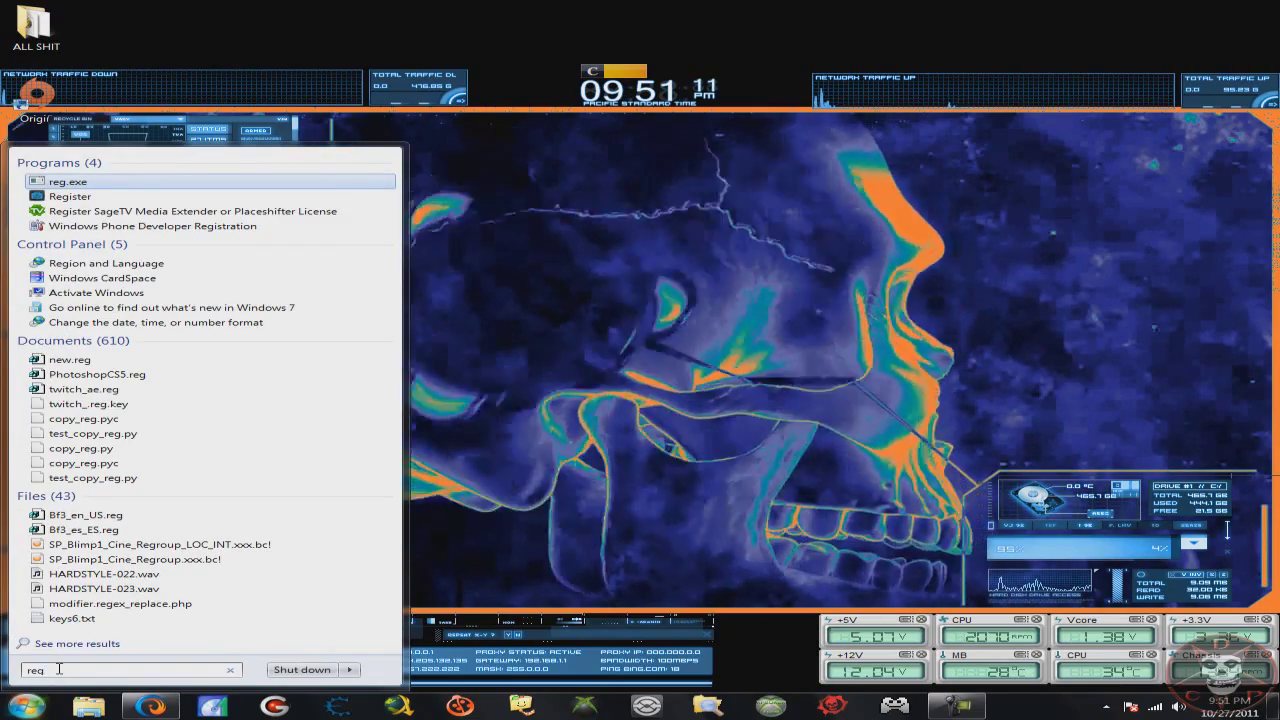
key("Return")
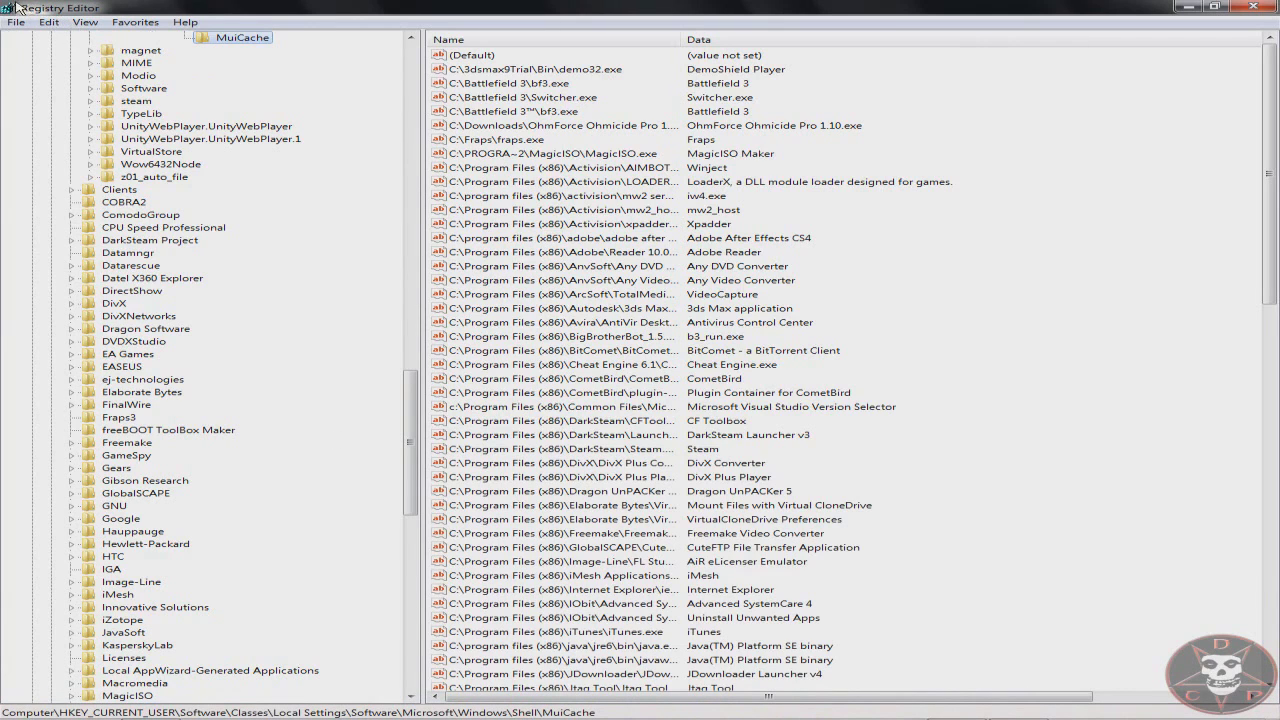
Search the registry for 'battlefie' using Edit > Find
left_click(45, 22)
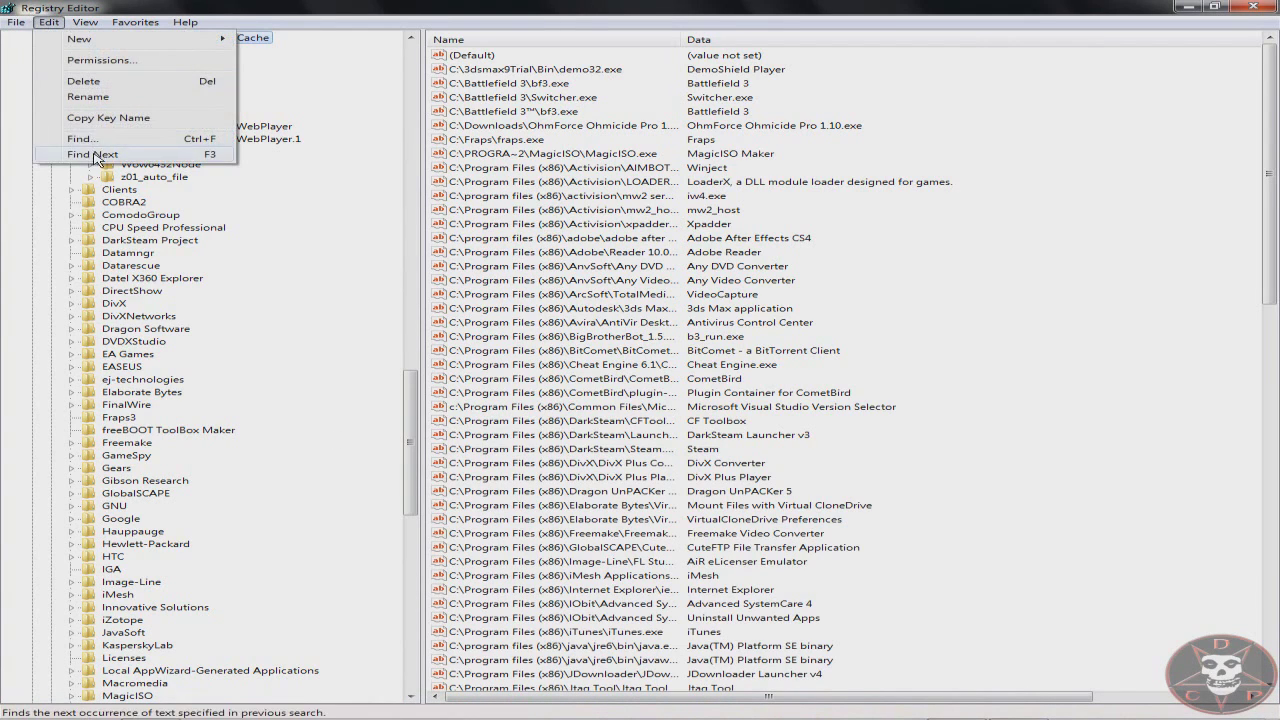
left_click(90, 153)
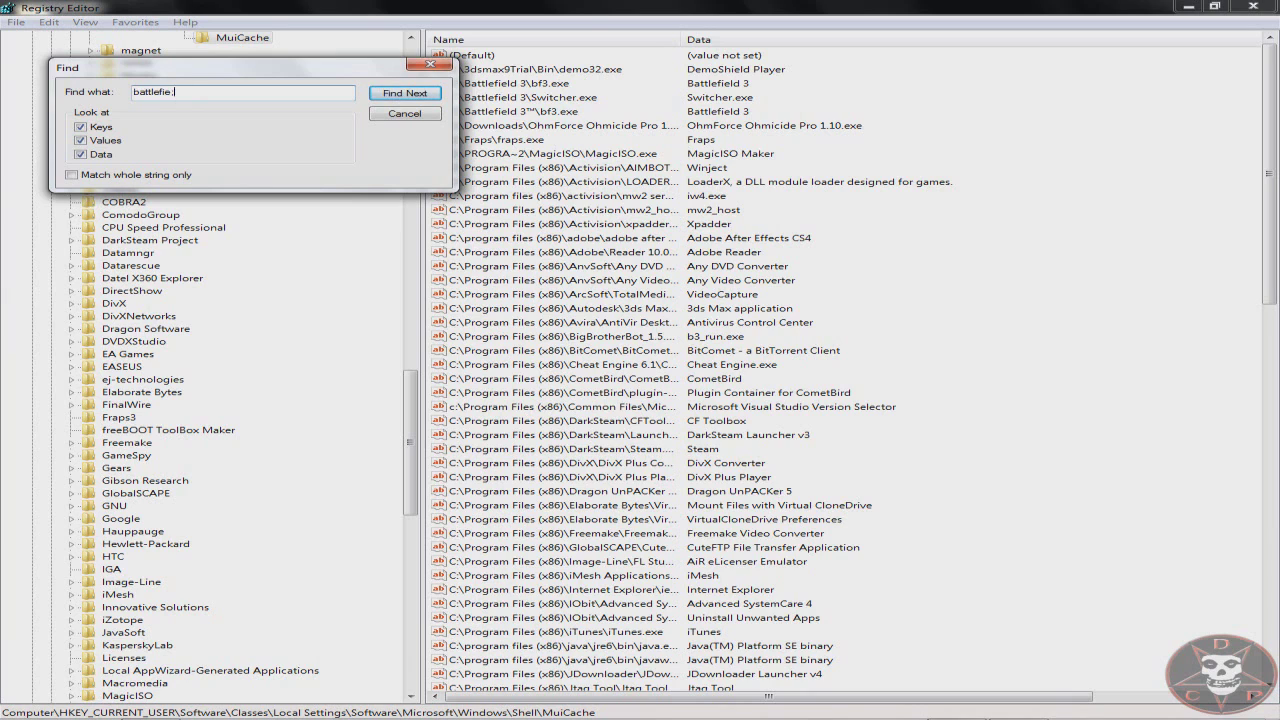
type("battlefie")
key("Return")
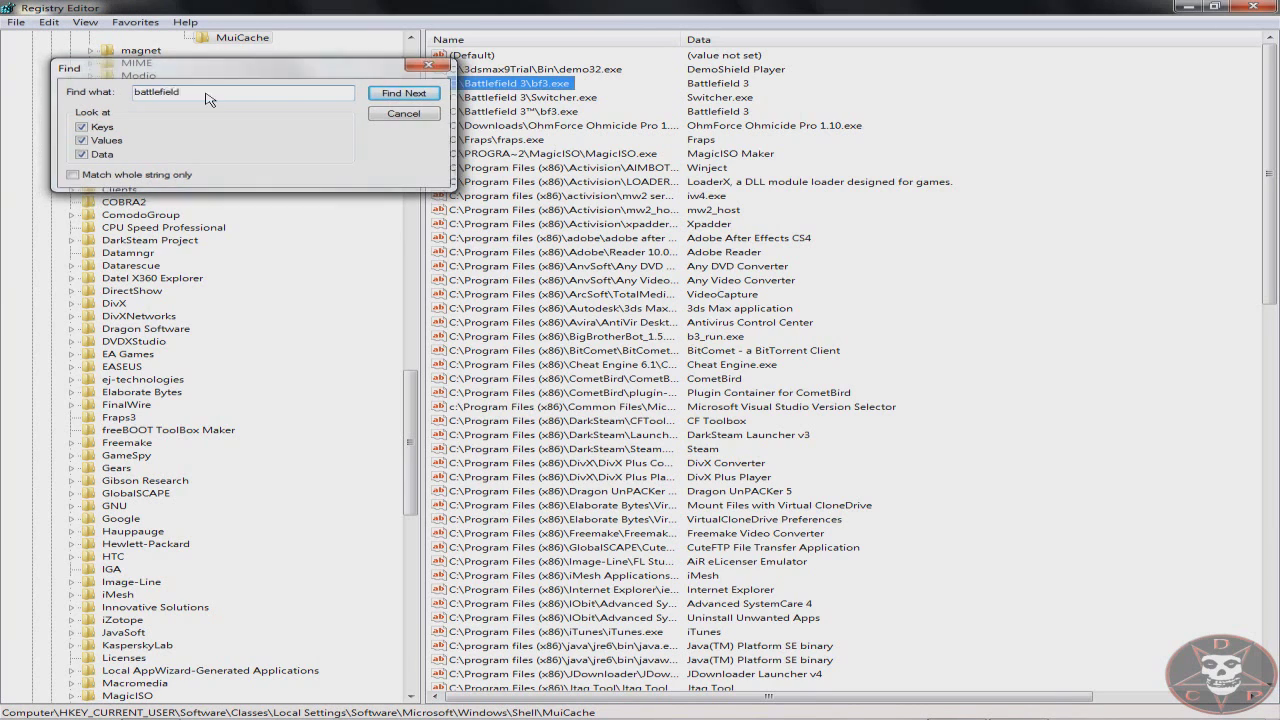
Step through further matches with Find Next and F3 to the C:\Battlefield 3™\bf3.exe entry
left_click(47, 21)
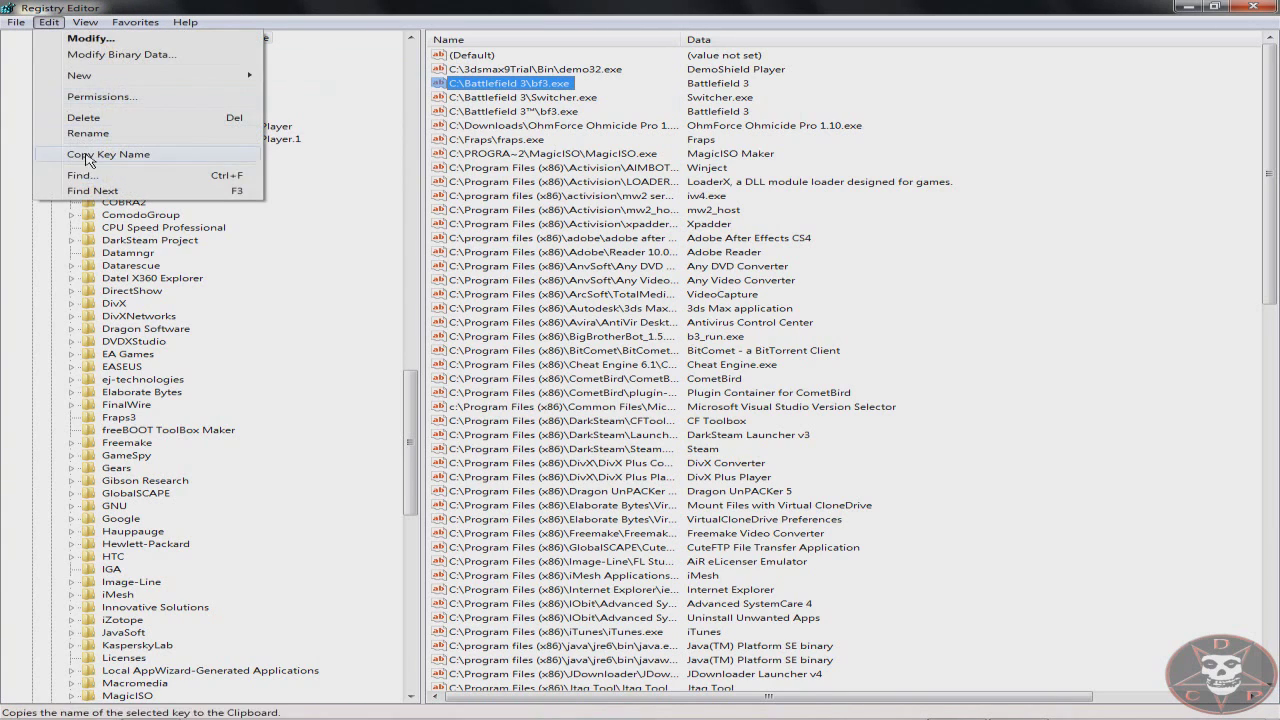
left_click(104, 192)
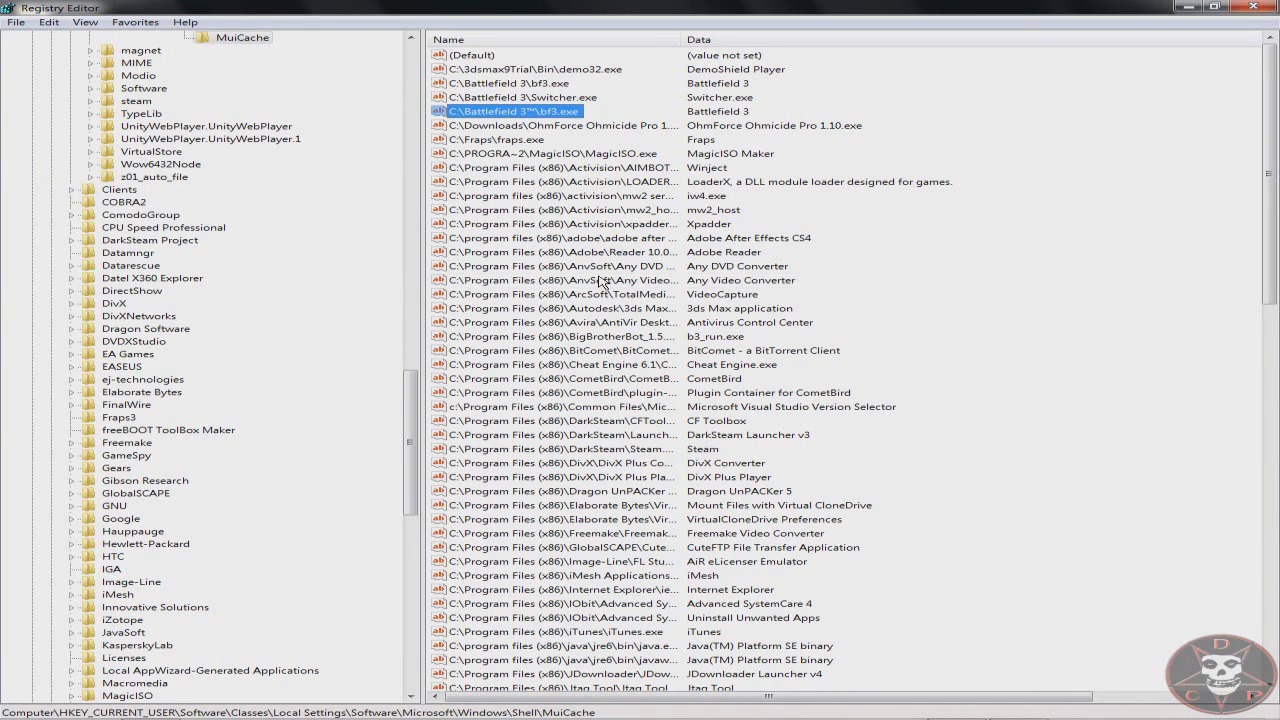
key("F3")
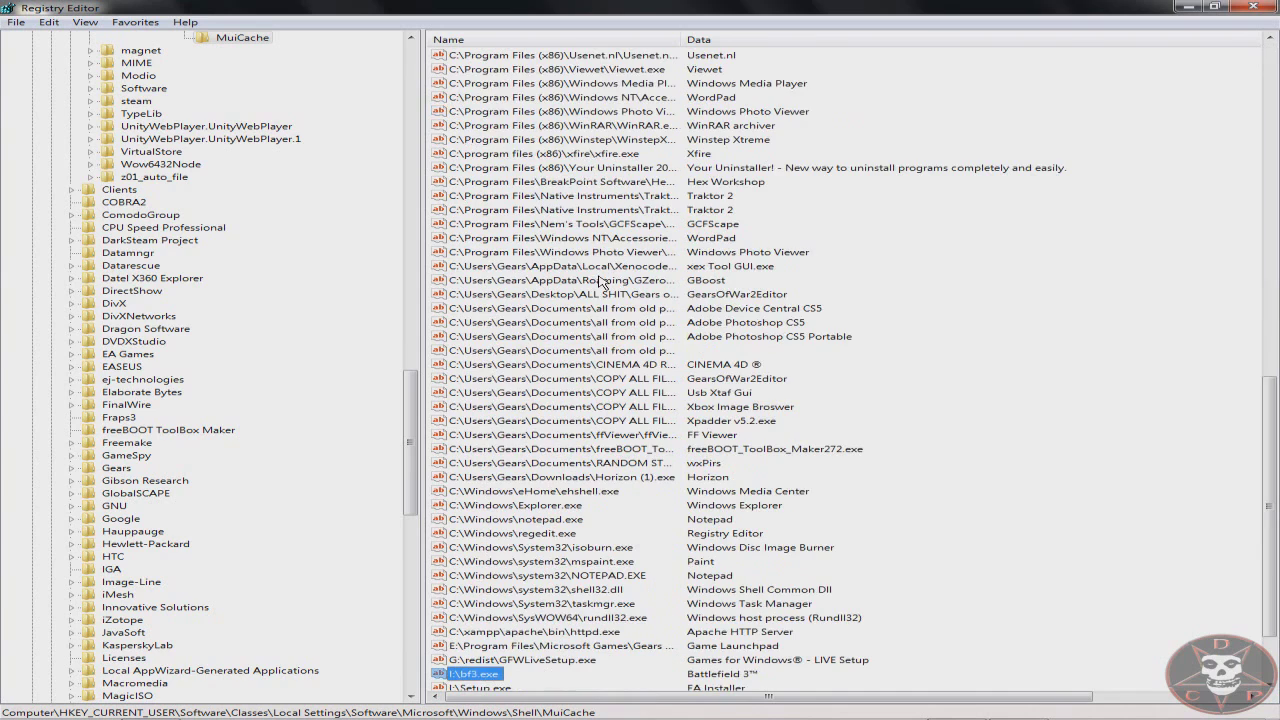
Confirm I:\bf3.exe's data as 'Battlefield 3', check the remaining battlefield matches, then close Registry Editor
double_click(465, 676)
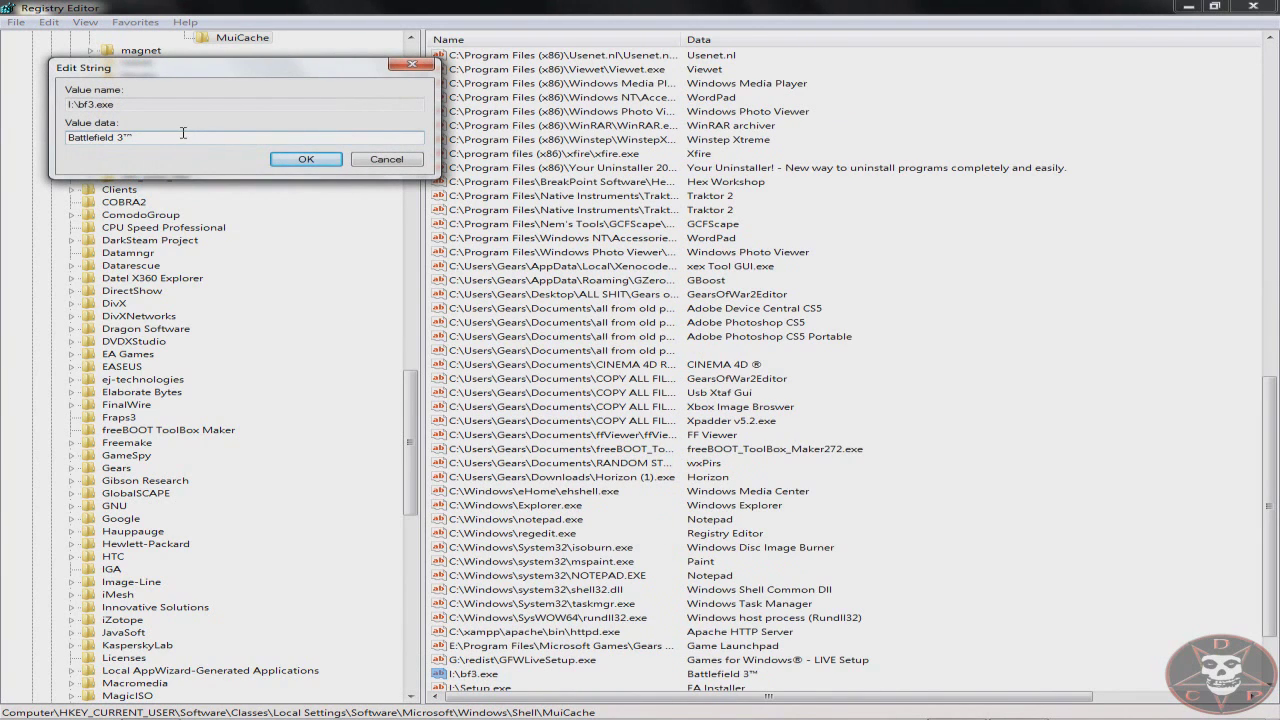
left_click(306, 160)
key("F3")
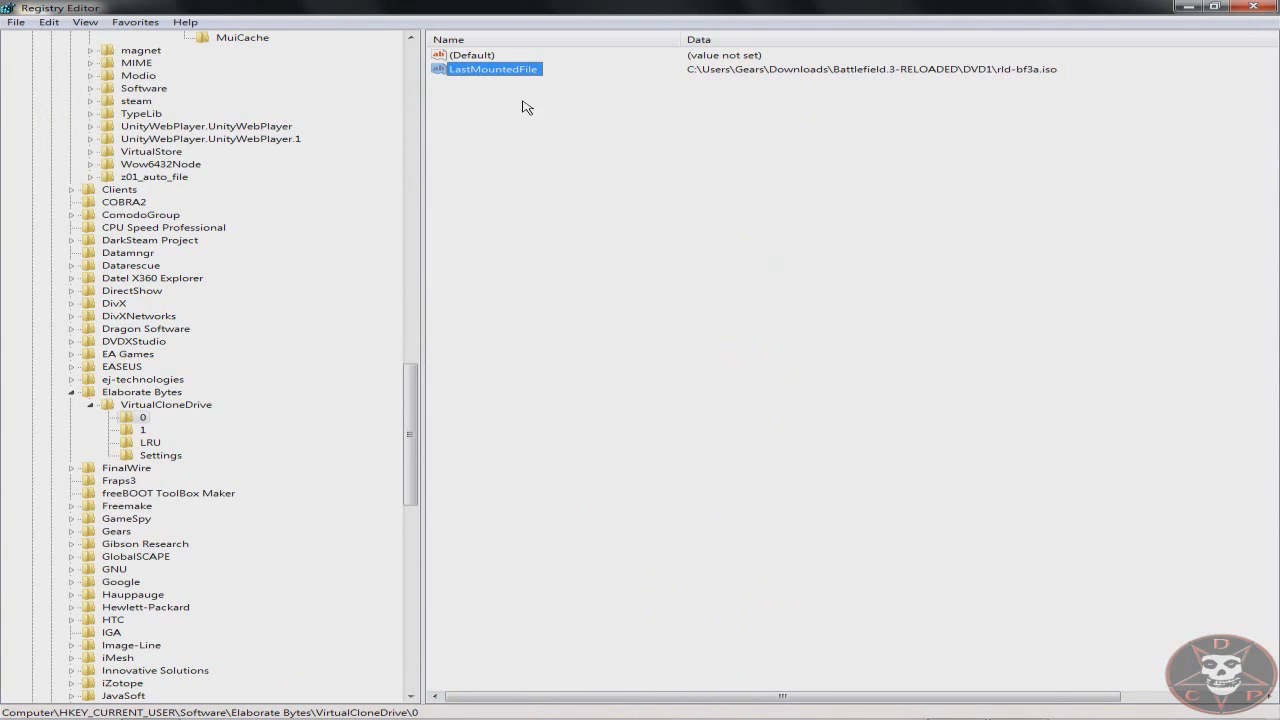
key("F3")
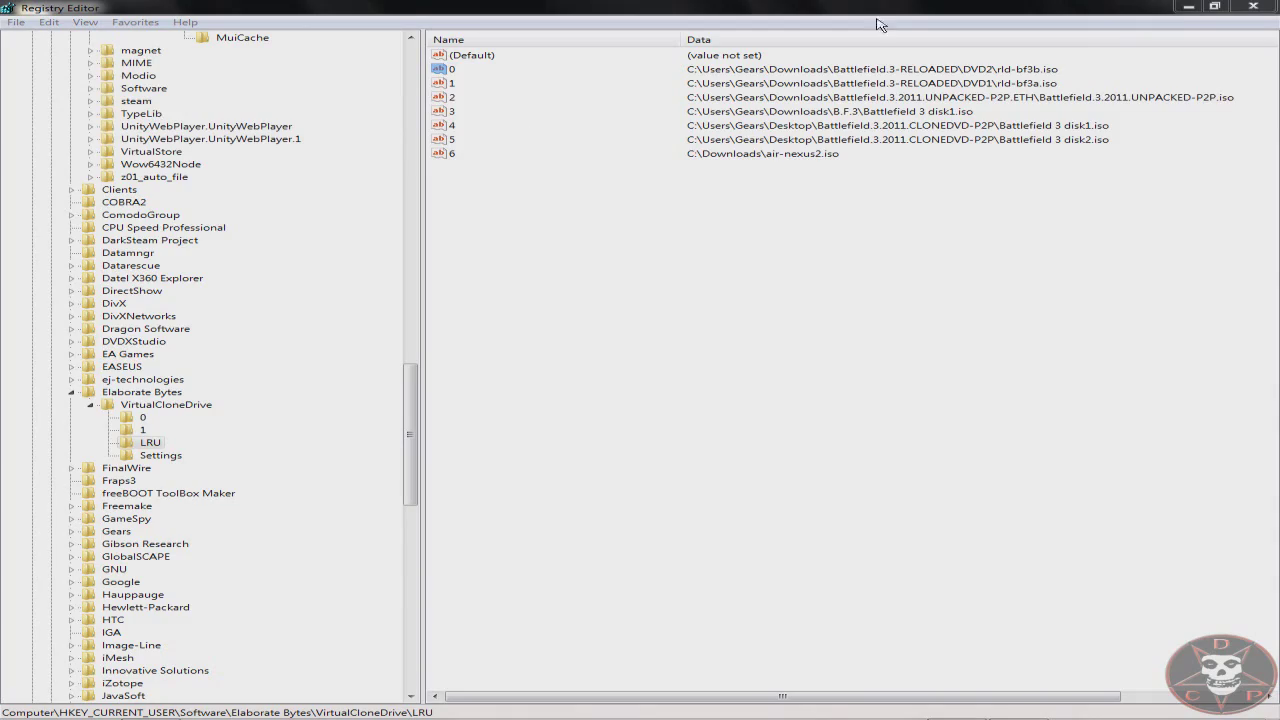
left_click(1258, 6)
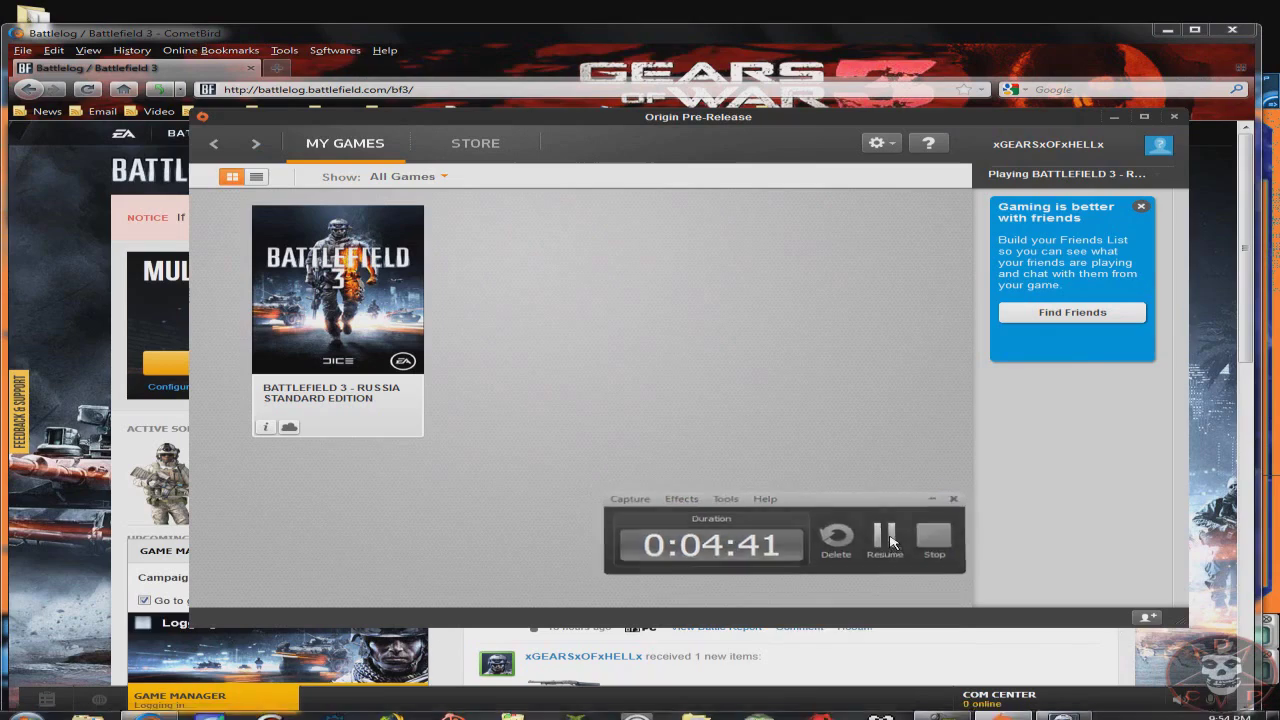
Minimize Origin to bring Battlelog back and follow the Battlefield 3 campaign loading
left_click(887, 540)
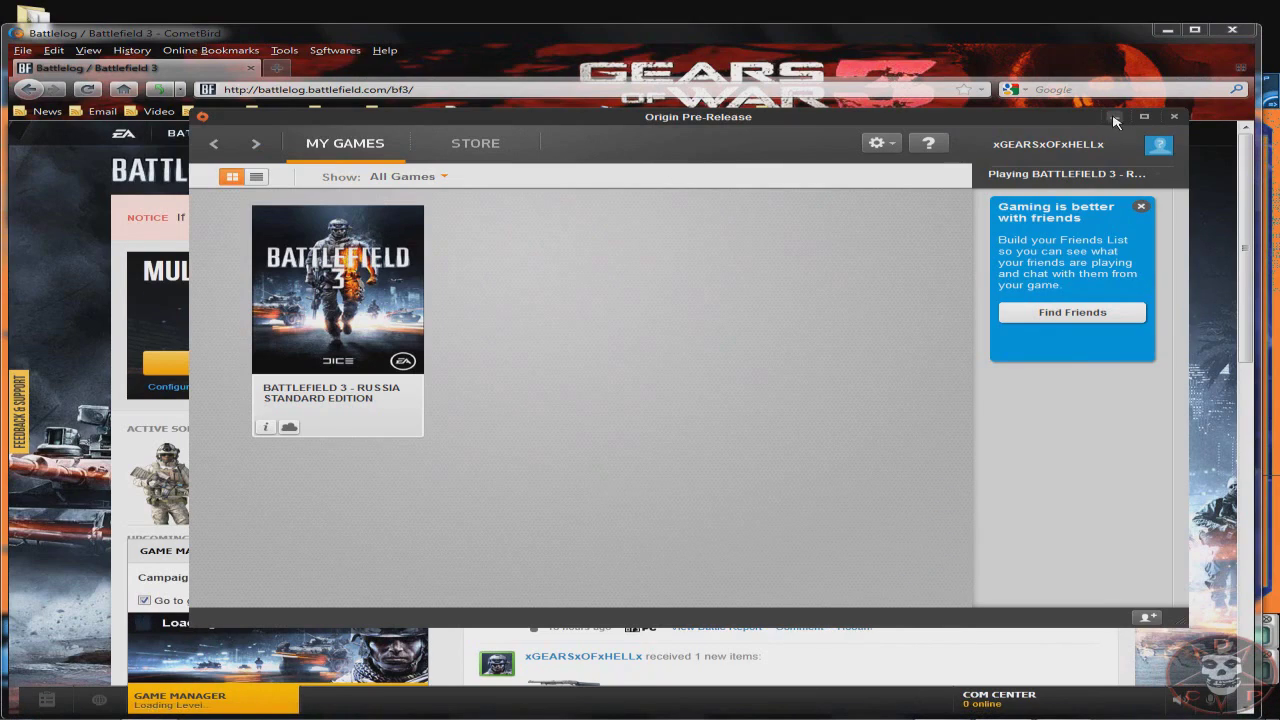
left_click(1114, 117)
scroll(912, 512, "down", 2)
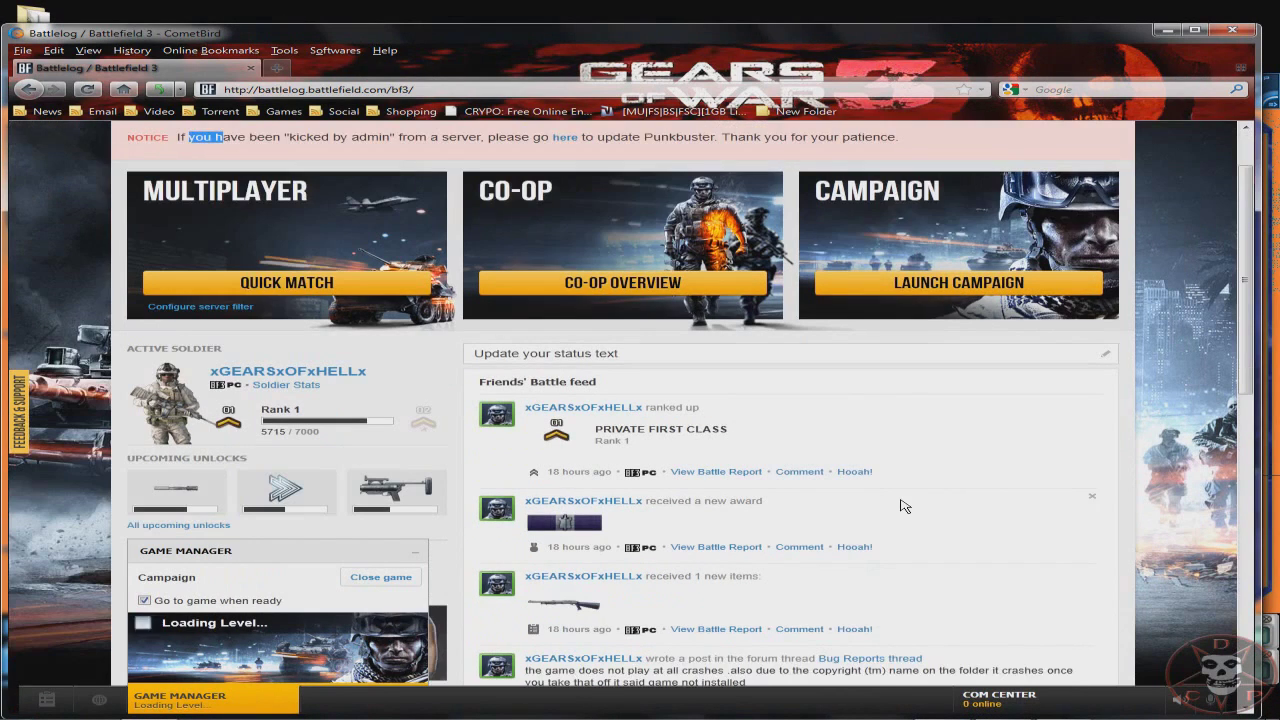